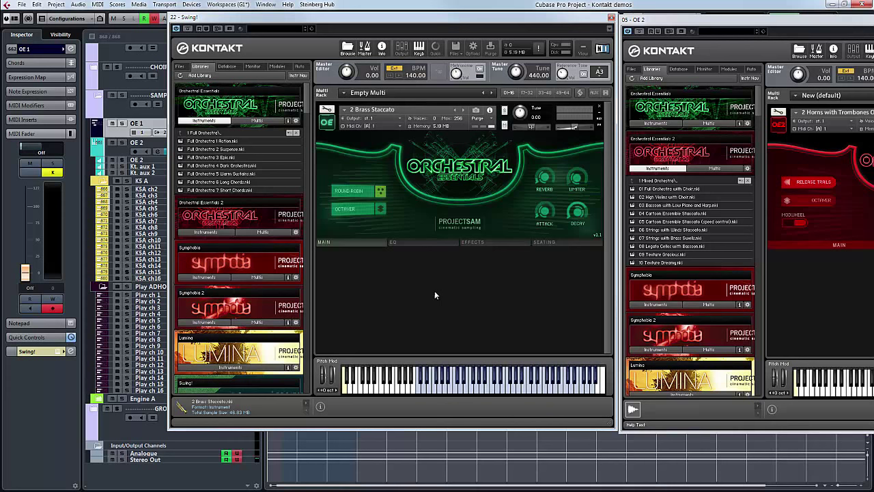
# Browse to the Full Orchestra folder in OE1 and the Mixed Orchestra folder in OE2.
pyautogui.moveTo(693, 23); pyautogui.dragTo(329, 15)
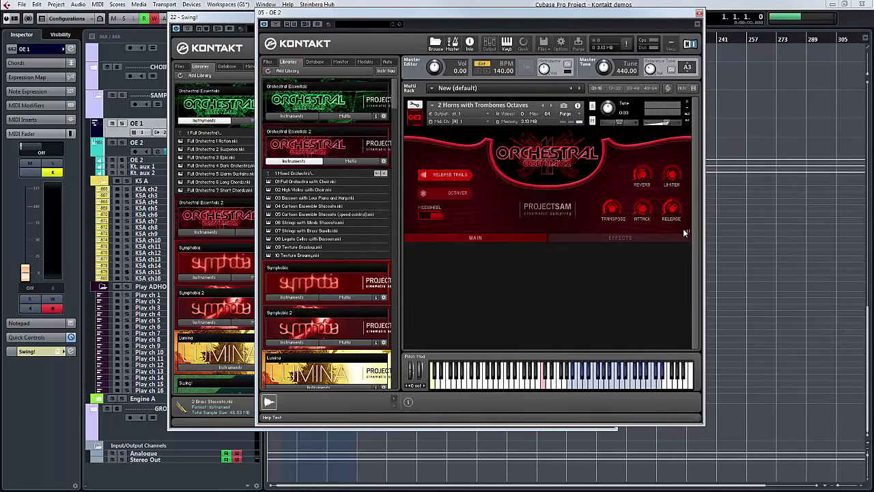
pyautogui.moveTo(372, 20); pyautogui.dragTo(702, 43)
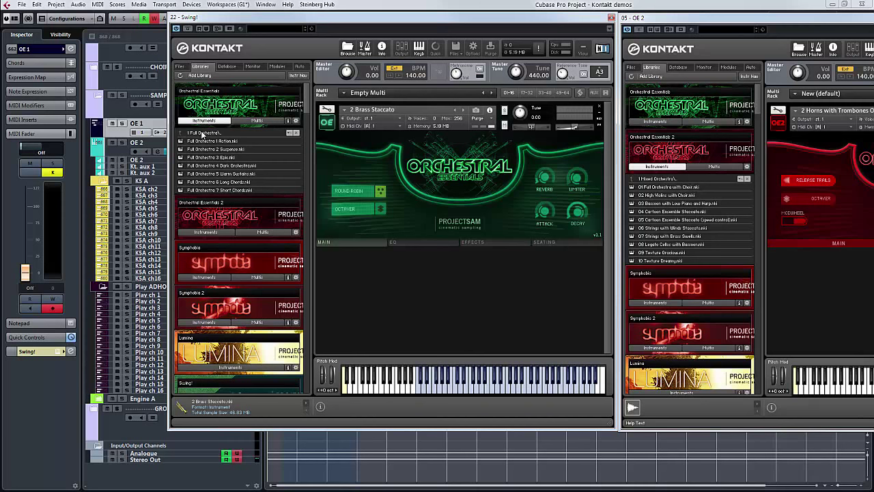
pyautogui.click(202, 134)
pyautogui.click(695, 177)
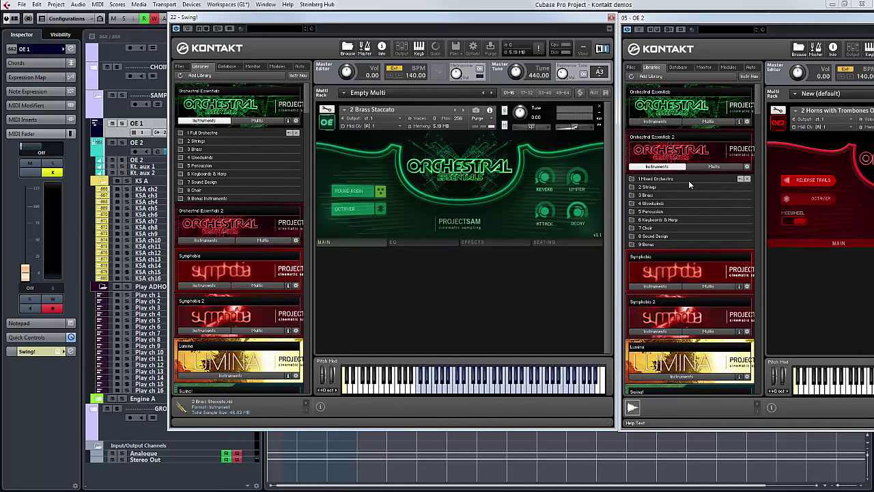
pyautogui.click(663, 236)
pyautogui.click(207, 131)
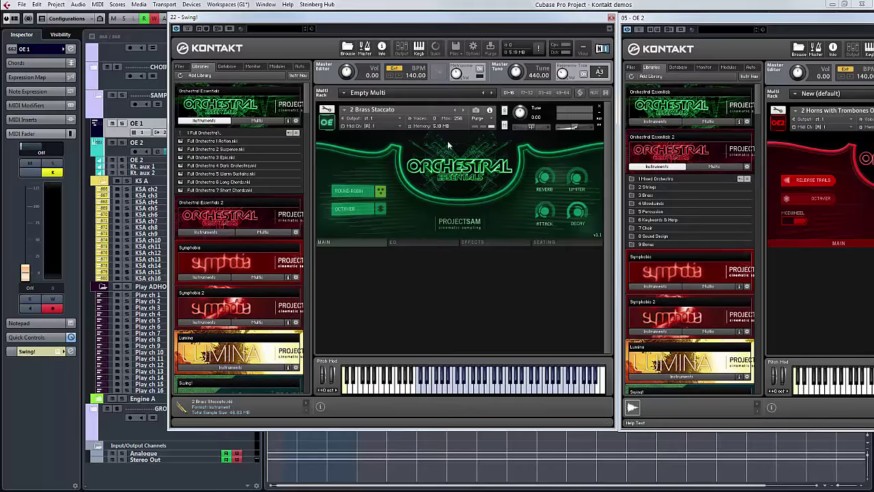
pyautogui.click(647, 180)
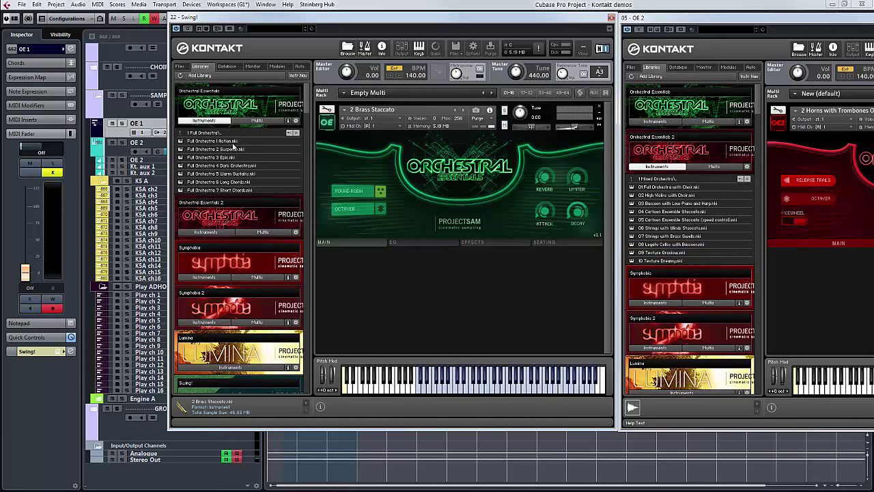
# Load Full Orchestra 1 Action, then 3 Epic in OE1, and 01 Full Orchestra with Choir in OE2.
pyautogui.doubleClick(215, 141)
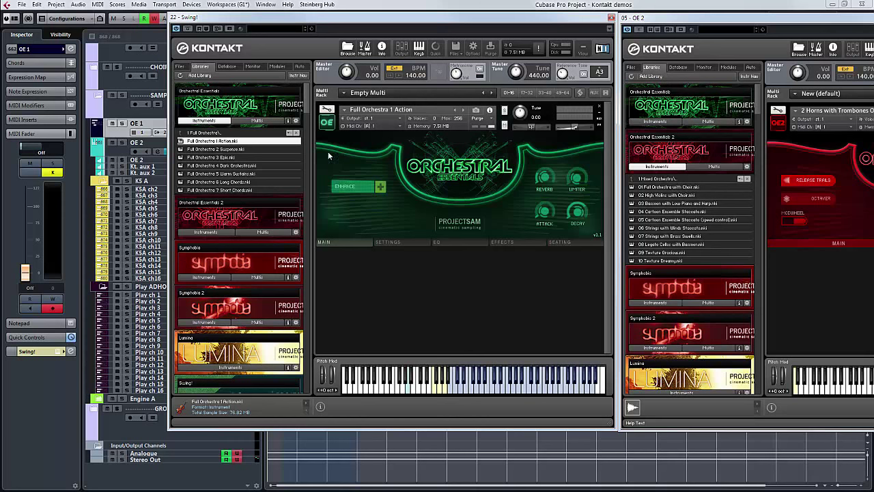
pyautogui.click(242, 158)
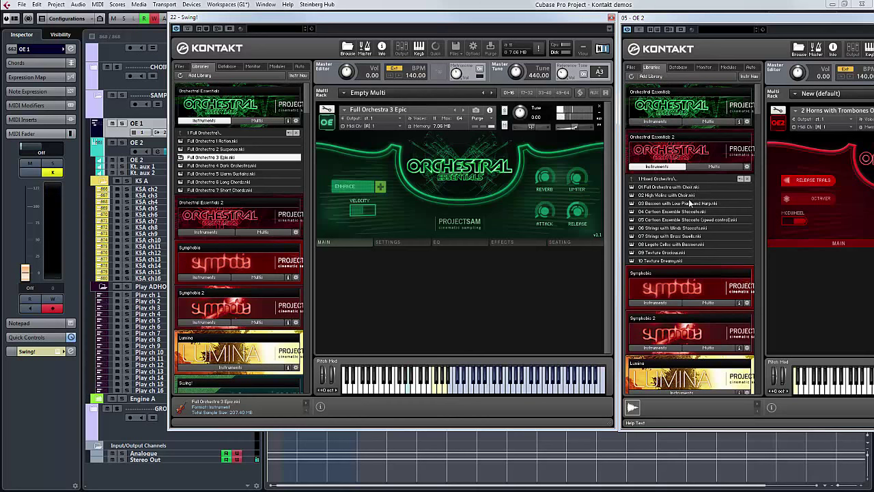
pyautogui.click(654, 187)
pyautogui.doubleClick(653, 188)
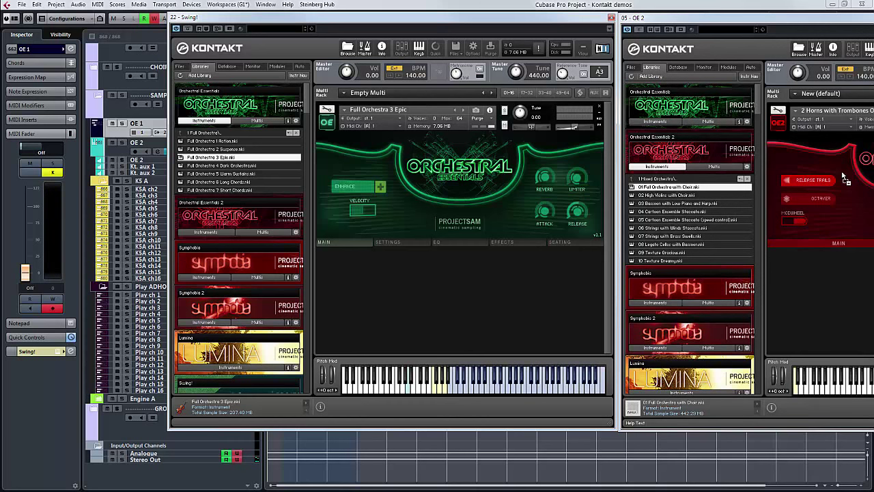
pyautogui.click(132, 145)
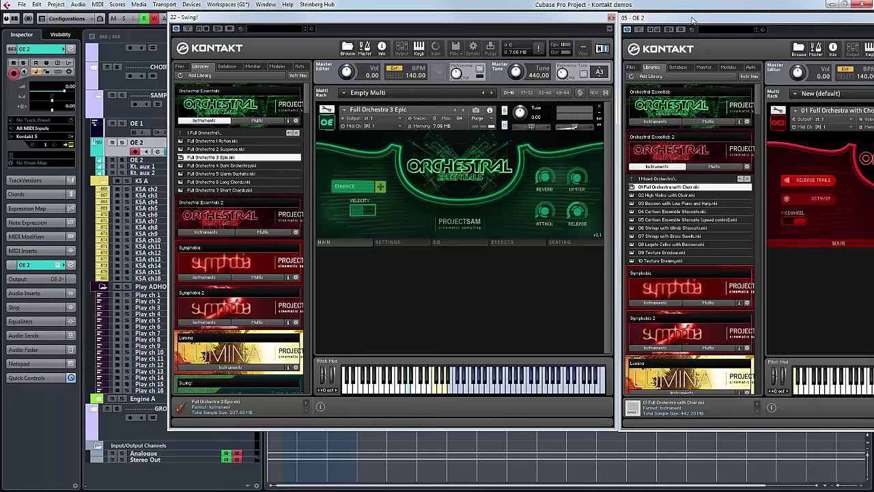
# Center the OE 2 window, try 03 Bassoon with Low Piano and Harp, then load 08 Legato Cellos with Bassoon.
pyautogui.moveTo(694, 18); pyautogui.dragTo(409, 20)
pyautogui.moveTo(463, 28); pyautogui.dragTo(529, 30)
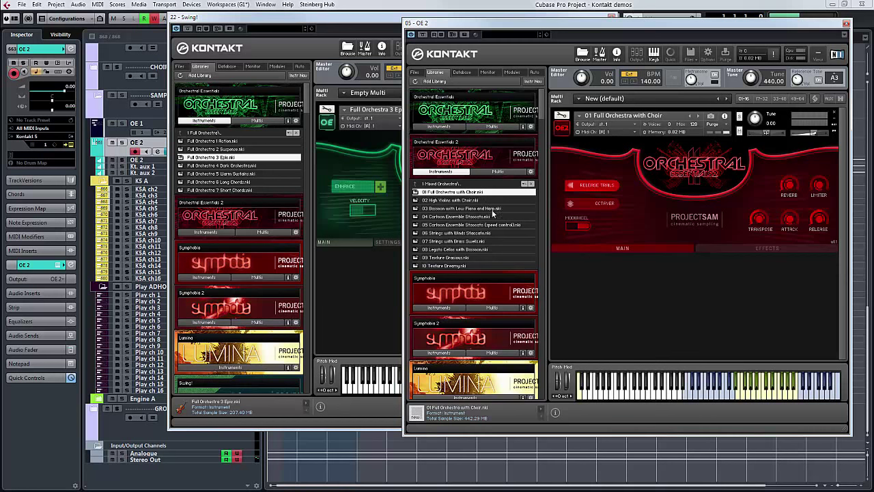
pyautogui.doubleClick(486, 208)
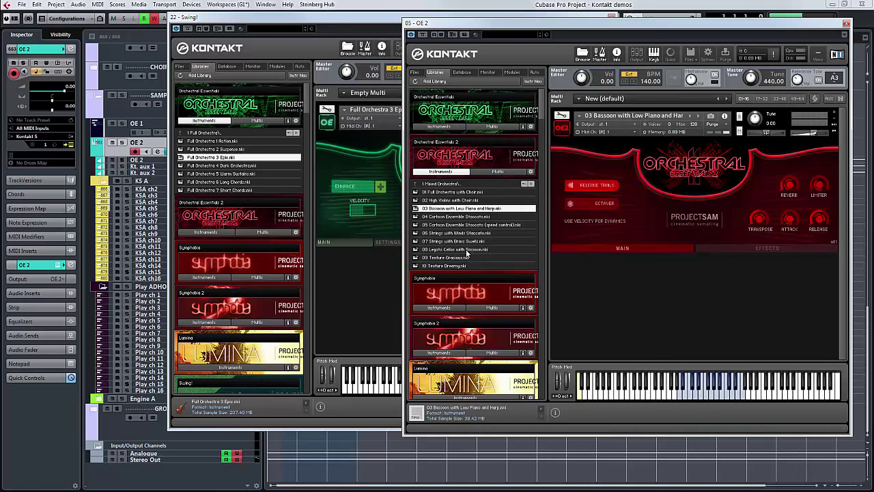
pyautogui.click(449, 249)
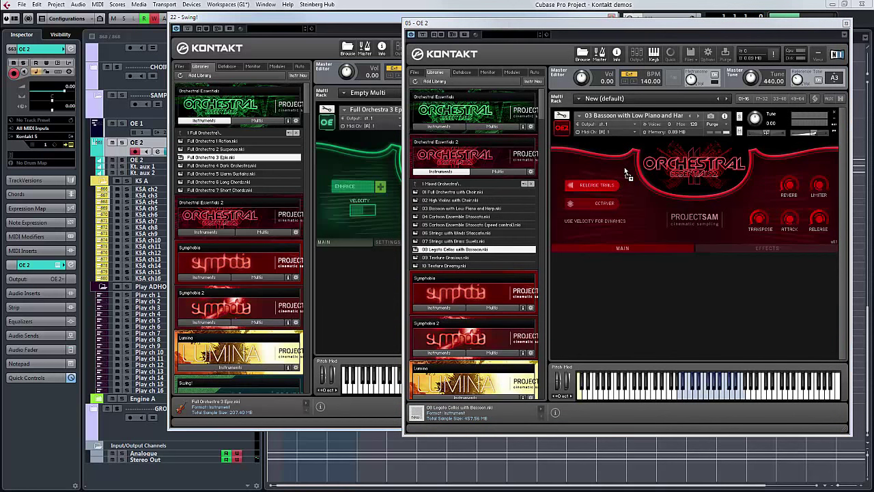
pyautogui.moveTo(624, 167); pyautogui.dragTo(624, 167)
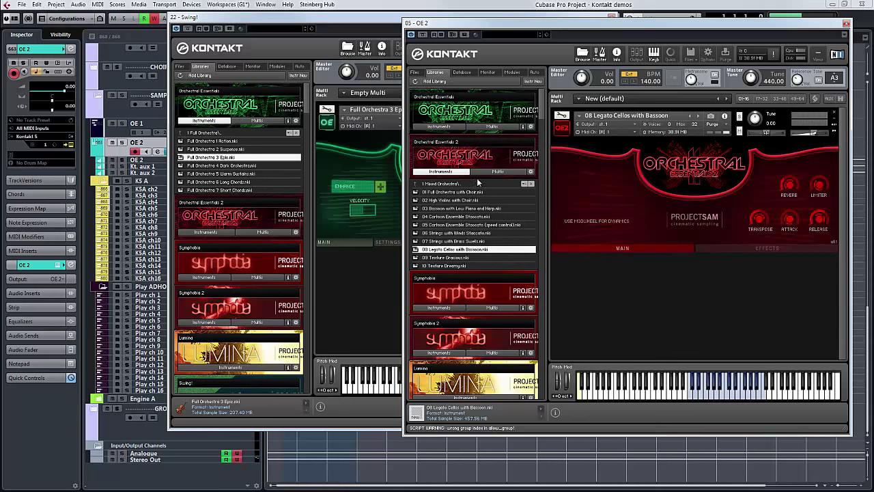
pyautogui.click(204, 133)
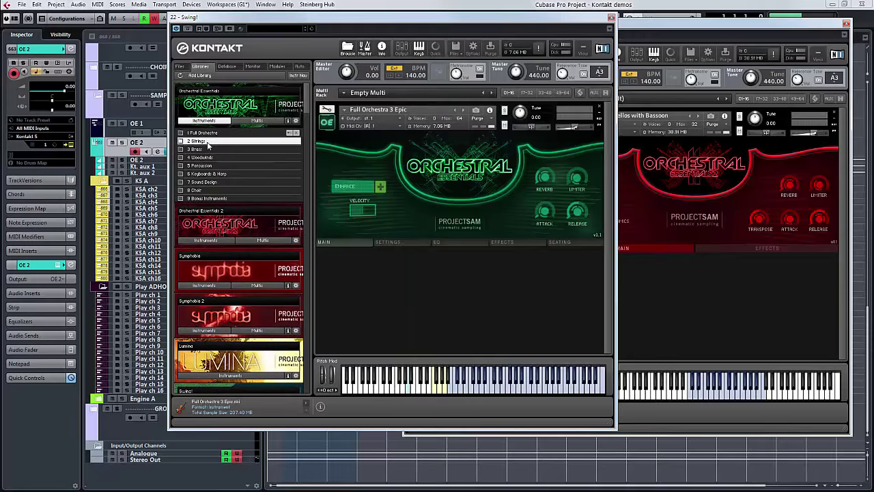
# Open the 2 Strings category folder in both the OE1 and OE2 library browsers.
pyautogui.click(208, 141)
pyautogui.click(641, 26)
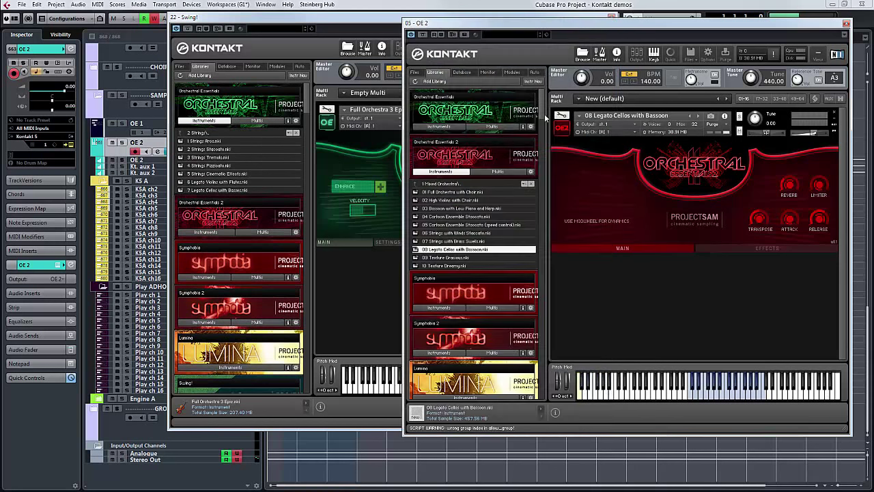
pyautogui.click(469, 183)
pyautogui.click(459, 192)
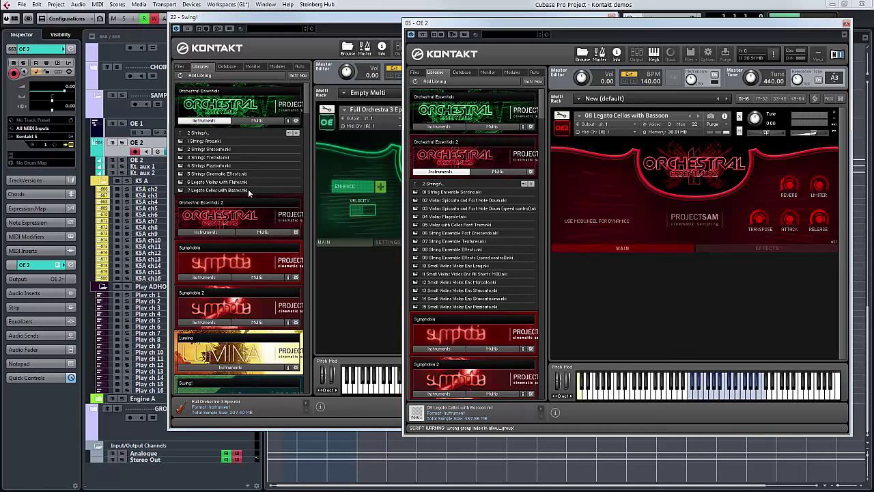
# In OE1, audition Legato Cellos with Basses, Legato Violins with Flutes, Strings Staccato, then load 1 Strings Arcos.
pyautogui.click(248, 189)
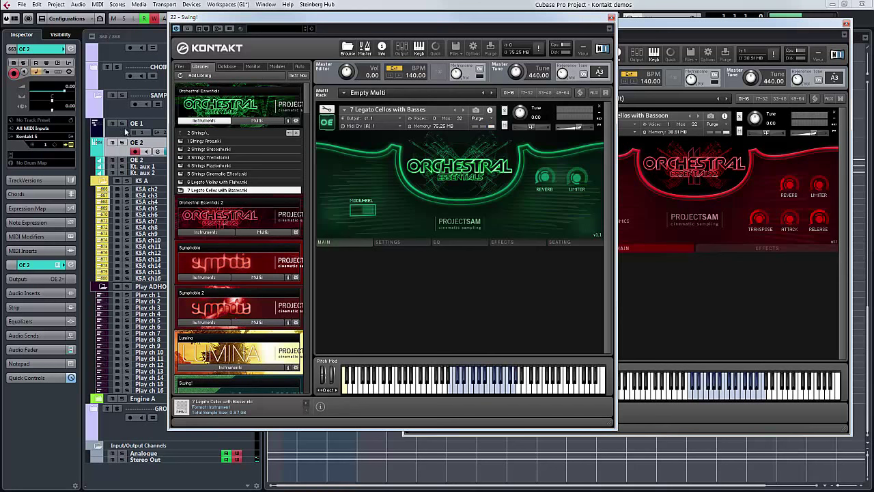
pyautogui.click(134, 124)
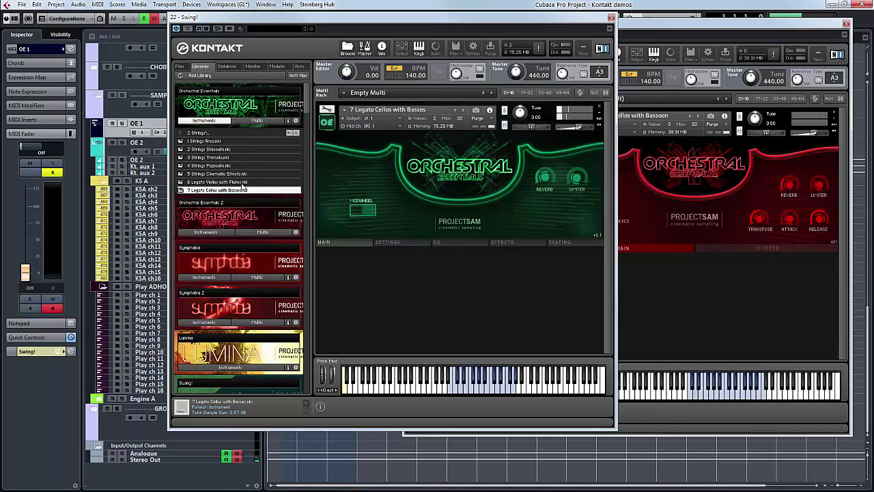
pyautogui.click(239, 181)
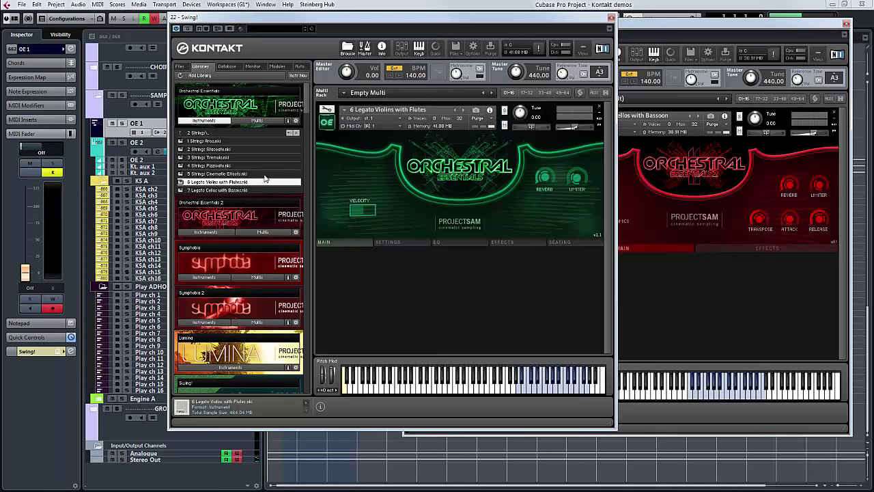
pyautogui.click(237, 149)
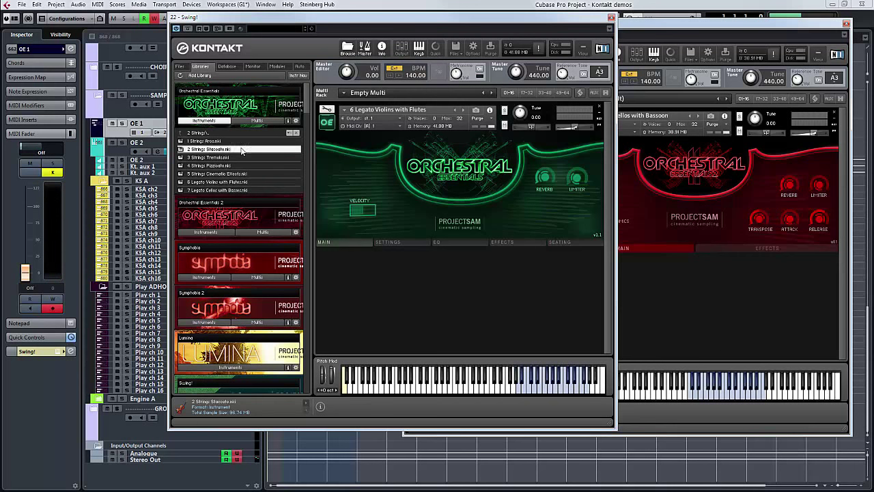
pyautogui.moveTo(237, 151); pyautogui.dragTo(504, 171)
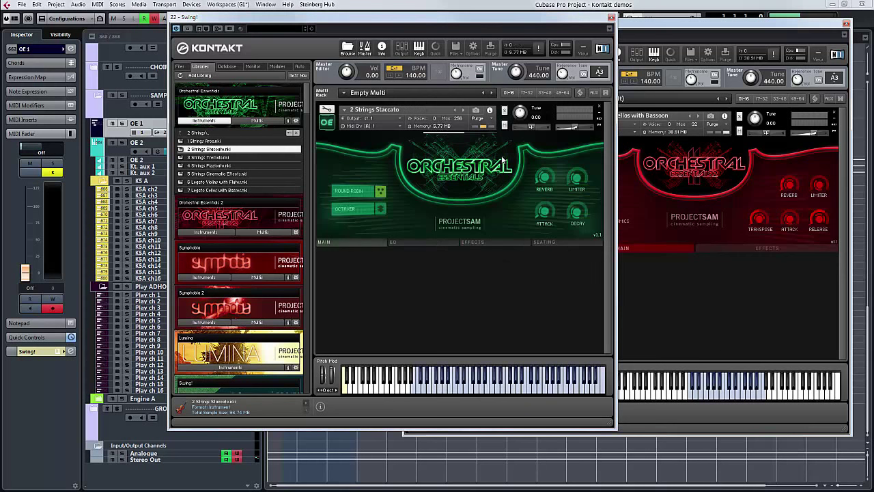
pyautogui.press('Up')
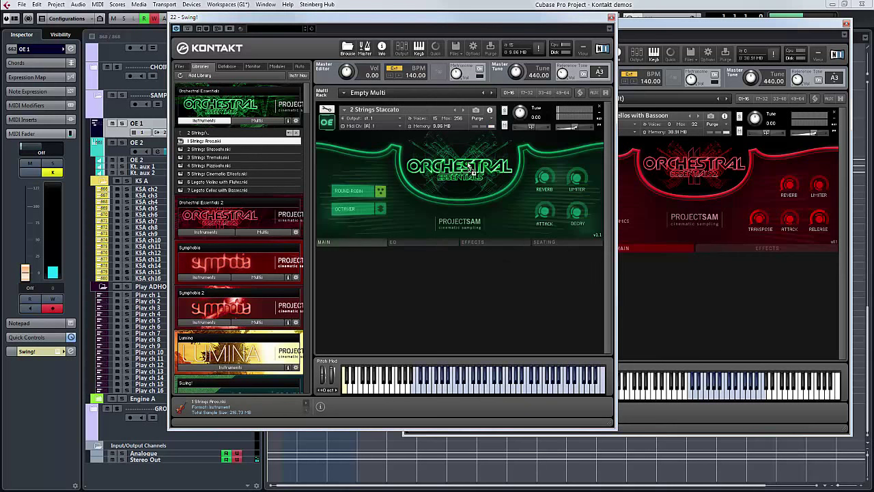
pyautogui.press('Return')
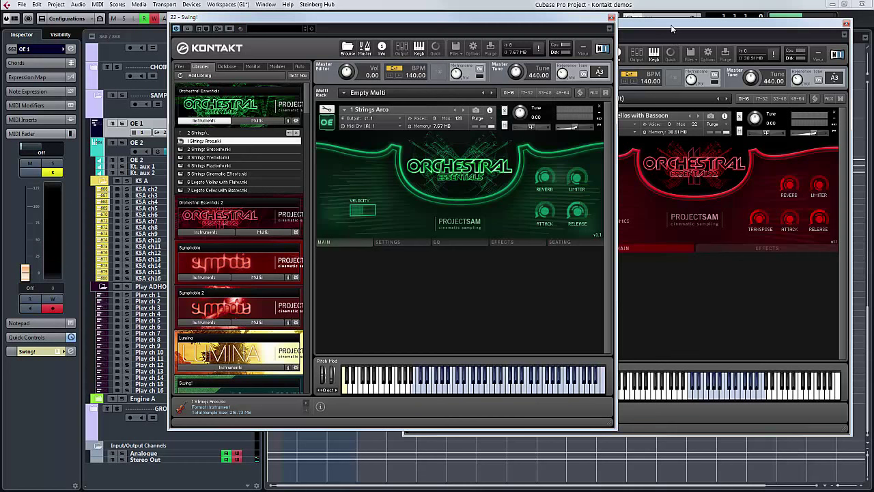
# In OE 2, try 01 String Ensemble Sordino, then load 02 Violins Spiccato and Fast Note Down.
pyautogui.click(671, 29)
pyautogui.click(481, 191)
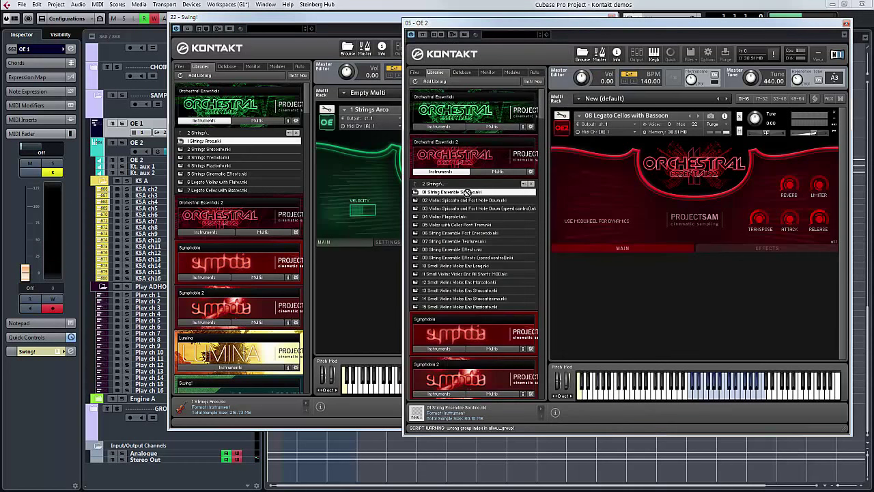
pyautogui.moveTo(480, 193); pyautogui.dragTo(654, 195)
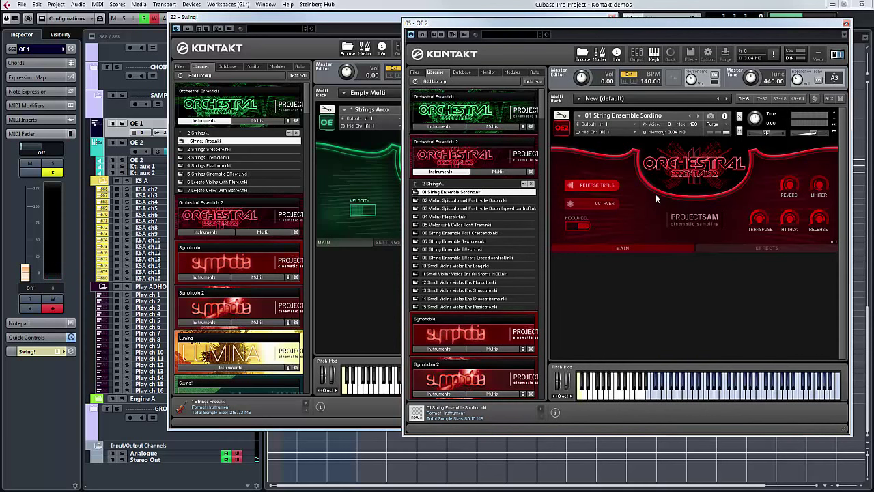
pyautogui.click(147, 143)
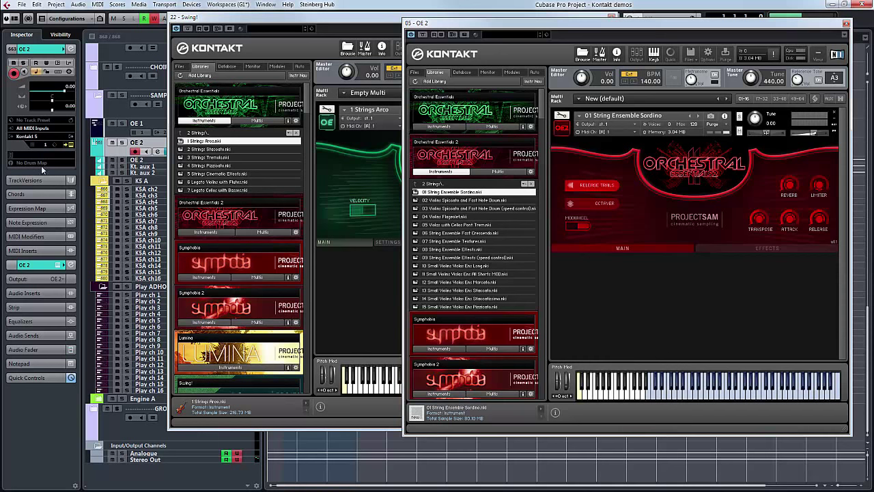
pyautogui.click(441, 201)
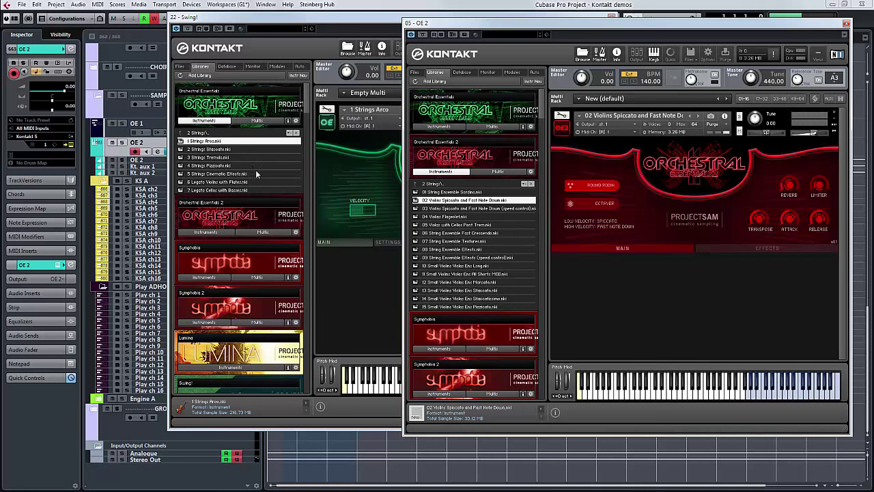
# Swap in 10 Small Violins Violas Ens Long, then add 01 String Ensemble Sordino as a second instrument.
pyautogui.click(464, 267)
pyautogui.moveTo(707, 188); pyautogui.dragTo(703, 191)
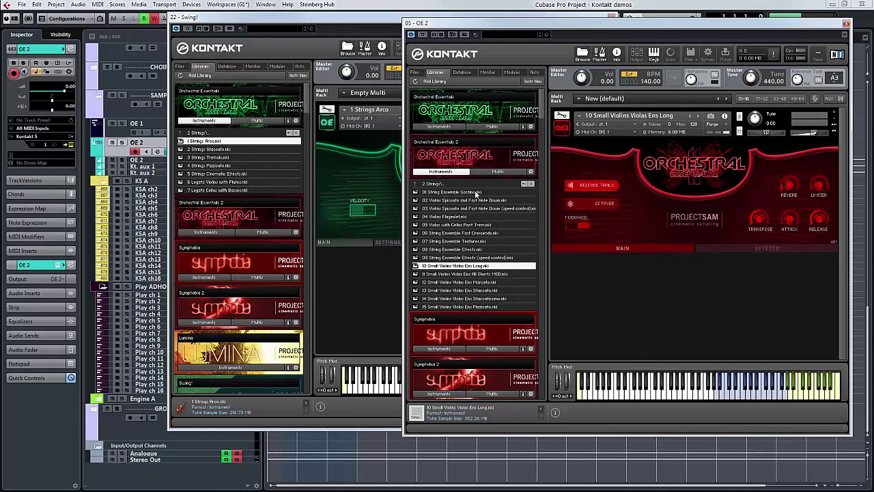
pyautogui.doubleClick(474, 192)
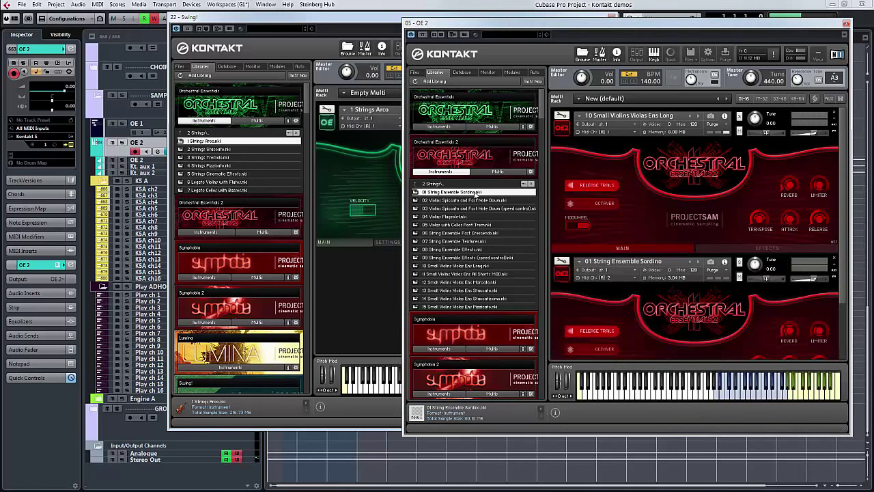
# Put the Sordino layer on MIDI channel 1, balance both volumes, then remove the Sordino slot.
pyautogui.click(610, 277)
pyautogui.moveTo(623, 294)
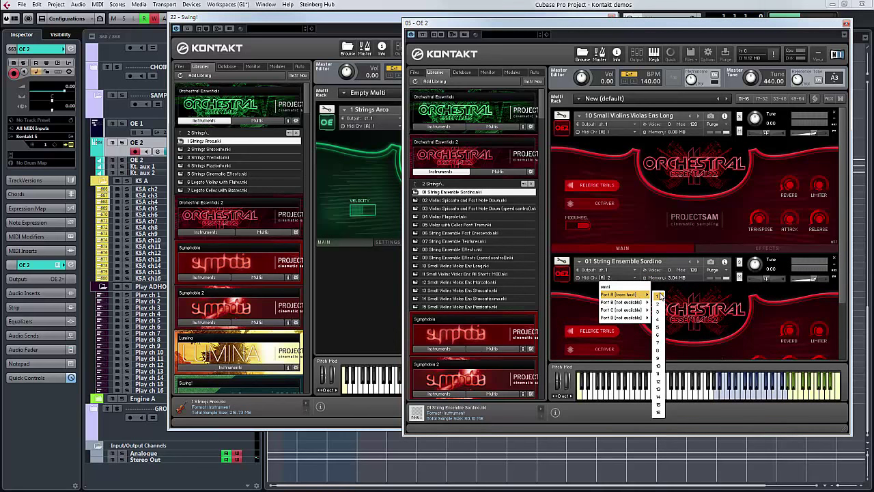
pyautogui.click(658, 295)
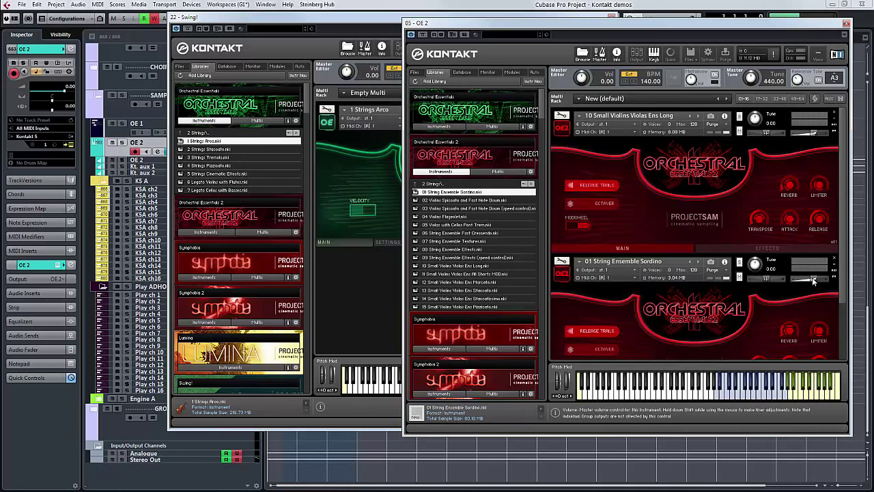
pyautogui.moveTo(811, 280); pyautogui.dragTo(807, 279)
pyautogui.moveTo(808, 136); pyautogui.dragTo(807, 135)
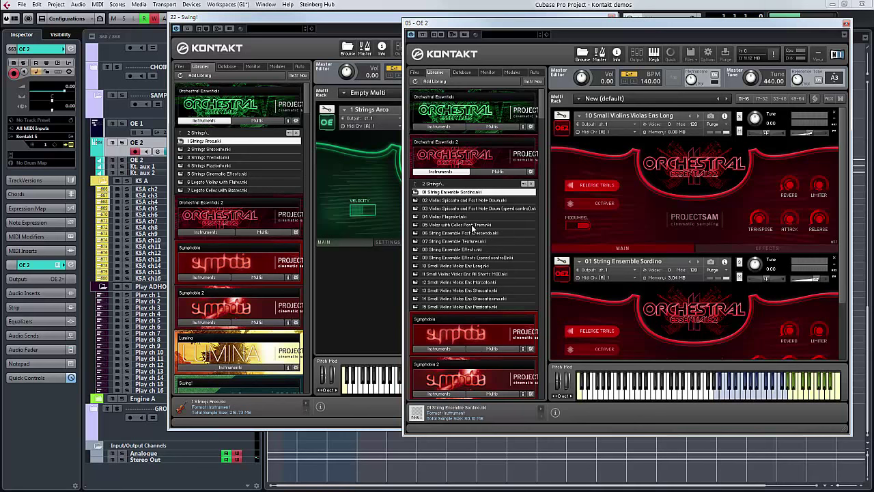
pyautogui.click(834, 260)
# Discard the Sordino slot unsaved and replace the instrument with 05 Violas with Cellos Pont Trem.
pyautogui.click(461, 285)
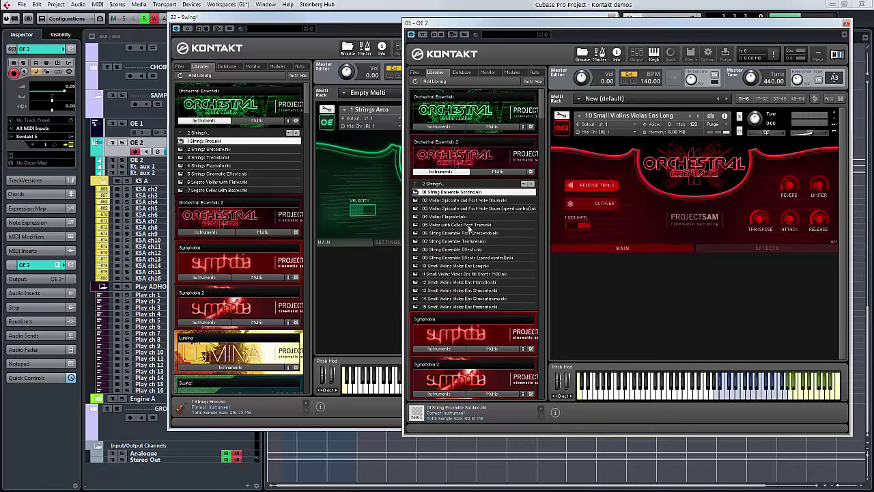
pyautogui.moveTo(468, 230); pyautogui.dragTo(688, 192)
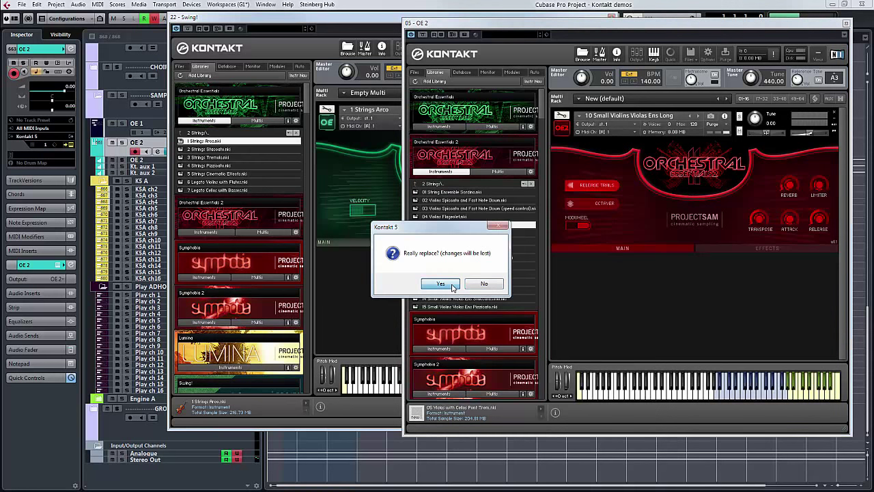
pyautogui.click(452, 285)
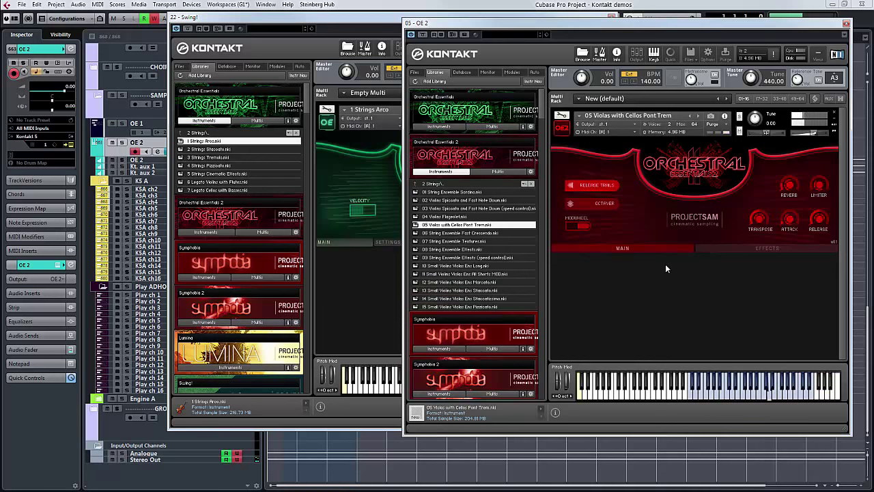
# Load 3 Strings Tremolo into OE 1, play it on the OE 1 track, then return to OE 2.
pyautogui.click(222, 159)
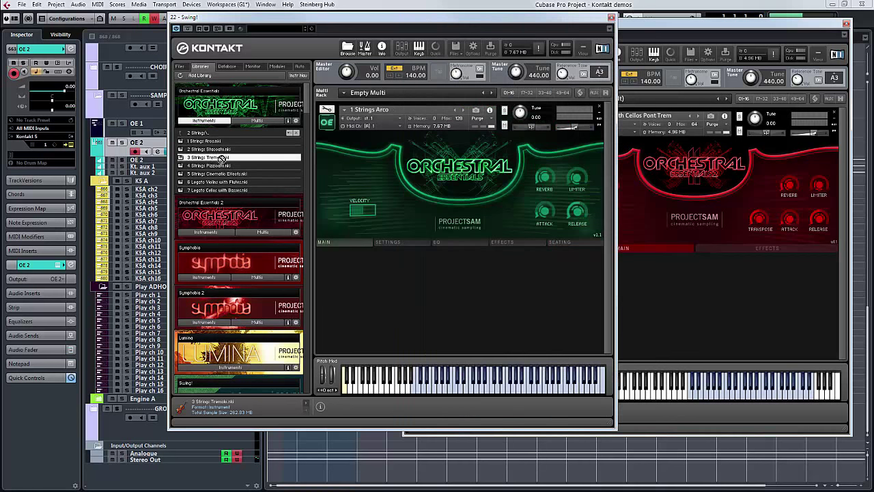
pyautogui.doubleClick(222, 158)
pyautogui.click(146, 130)
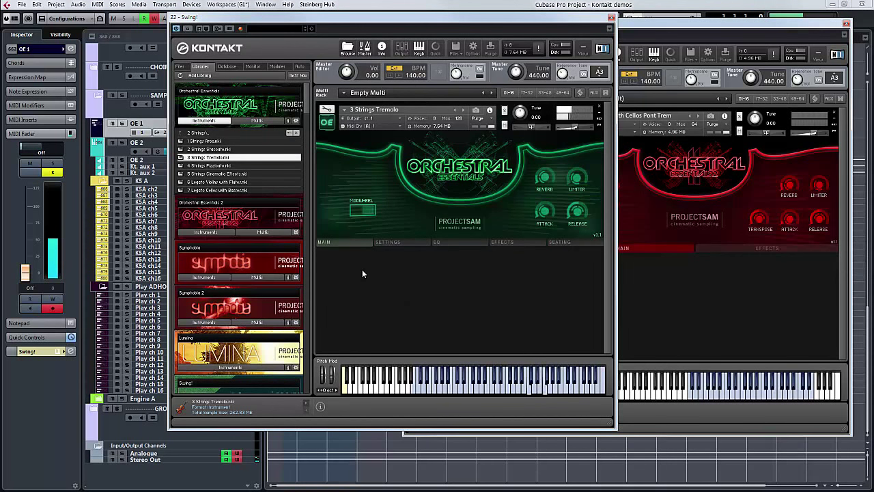
pyautogui.click(159, 143)
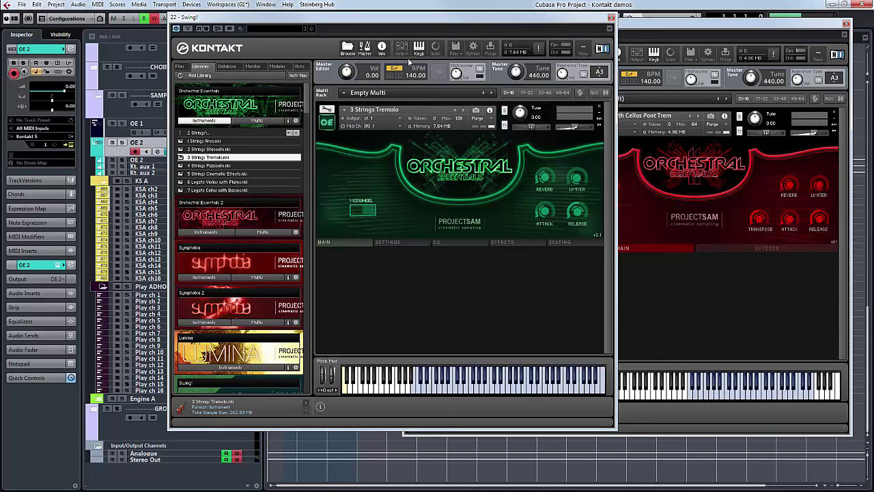
pyautogui.click(642, 28)
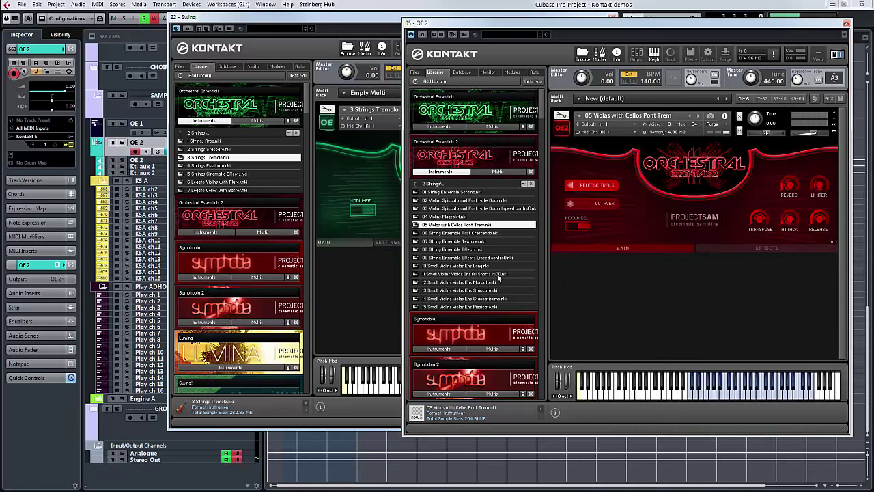
# Drag 12 Small Violins Violas Ens Marcato onto the OE 2 rack over 05 Violas with Cellos Pont Trem.
pyautogui.click(477, 282)
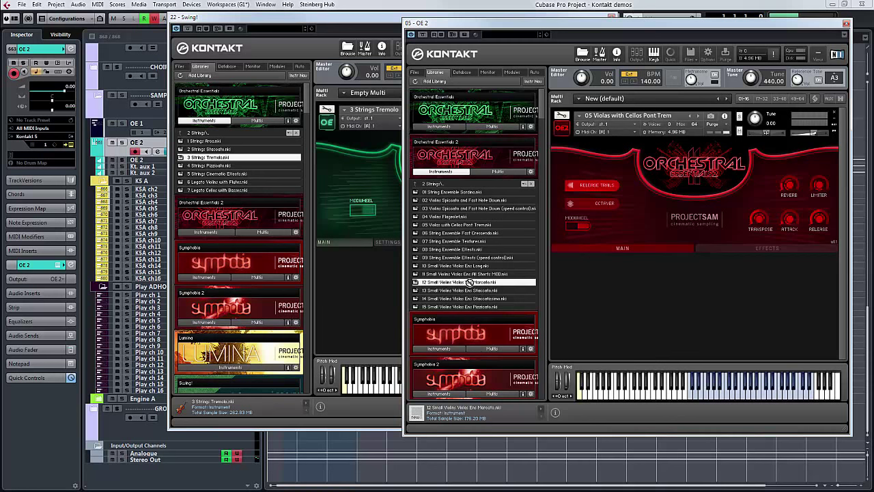
pyautogui.moveTo(692, 205); pyautogui.dragTo(692, 208)
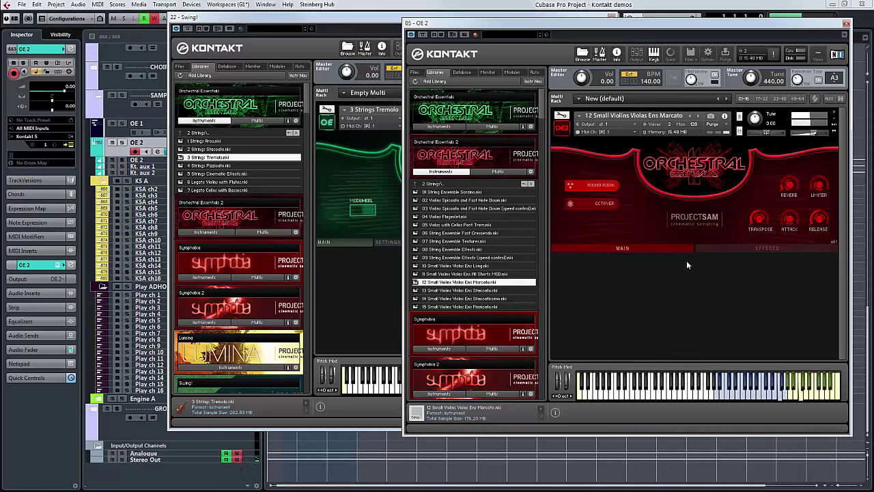
# Load 13 Small Violins Violas Ens Staccato into OE 2 in place of the Marcato patch.
pyautogui.doubleClick(503, 291)
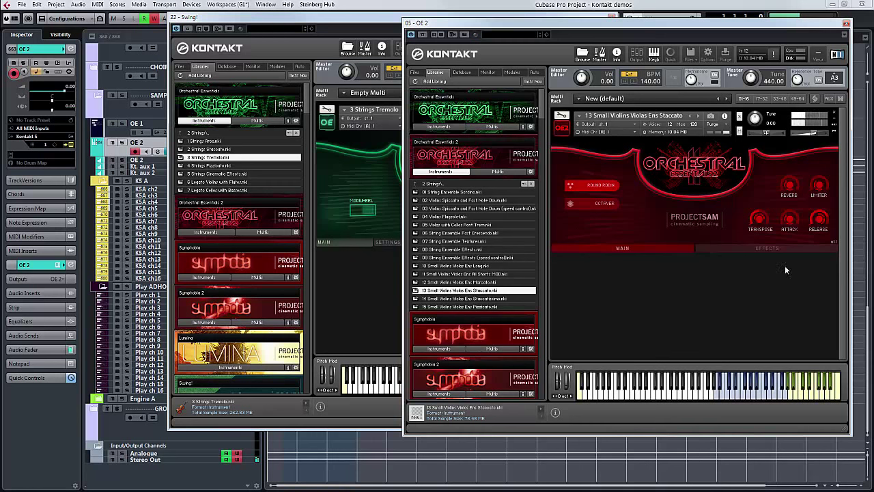
# Replace the 13 Staccato patch in OE 2 with 14 Small Violins Violas Ens Staccatissimo.
pyautogui.doubleClick(506, 298)
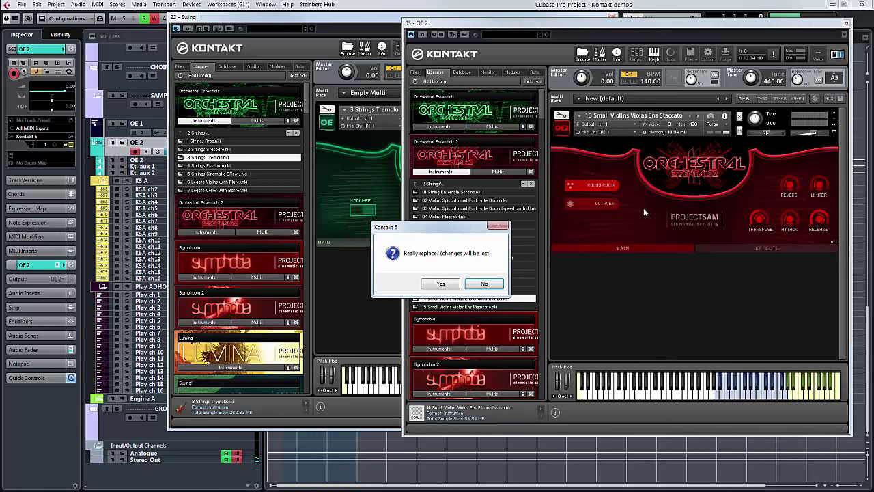
pyautogui.click(484, 282)
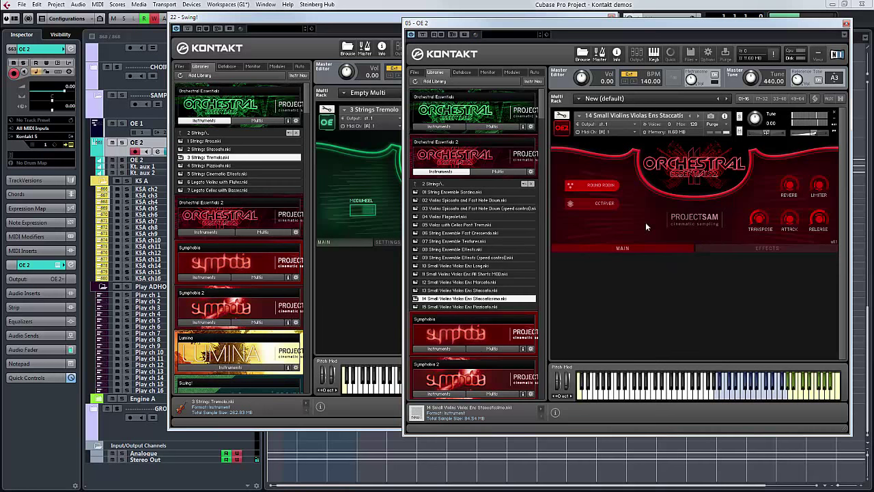
# Load 15 Small Violins Violas Ens Pizzicato into OE 2 and 4 Strings Pizzicato into OE 1.
pyautogui.moveTo(494, 307); pyautogui.dragTo(607, 230)
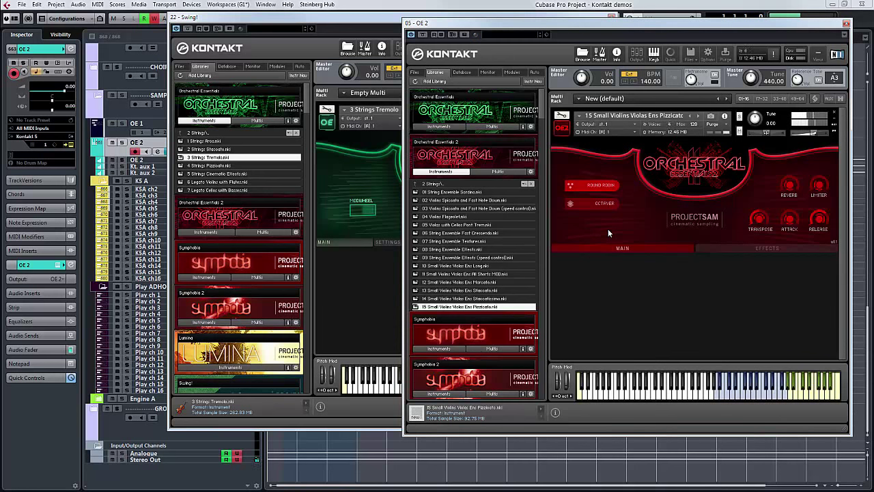
pyautogui.click(228, 165)
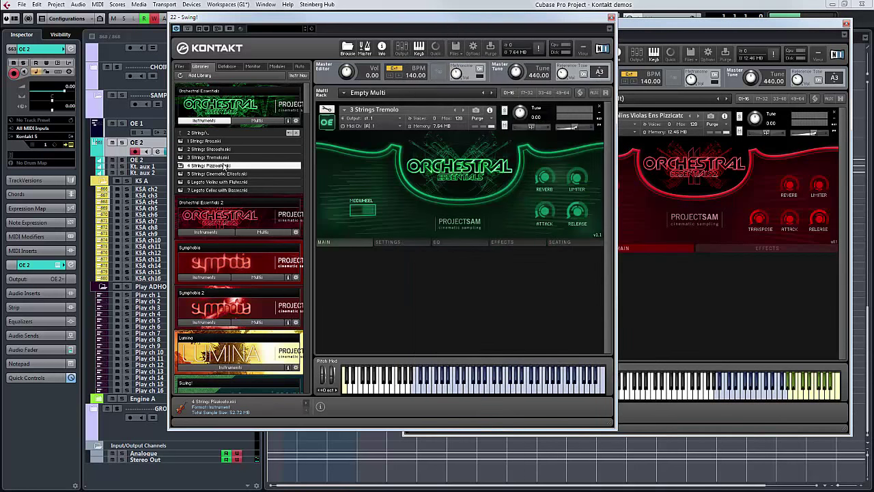
pyautogui.moveTo(366, 158); pyautogui.dragTo(366, 158)
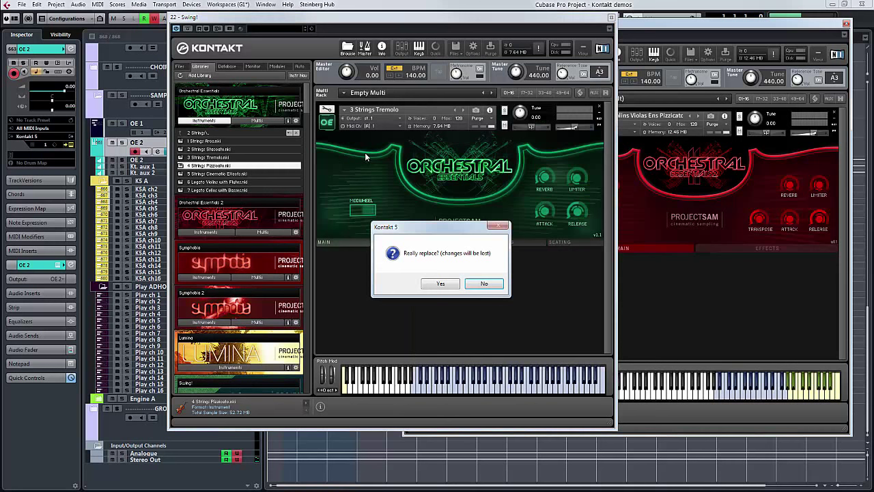
pyautogui.click(441, 284)
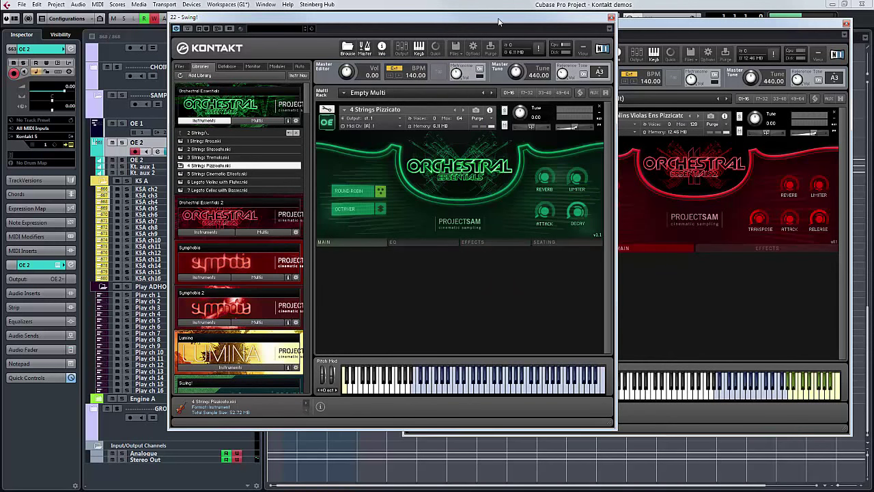
pyautogui.click(631, 25)
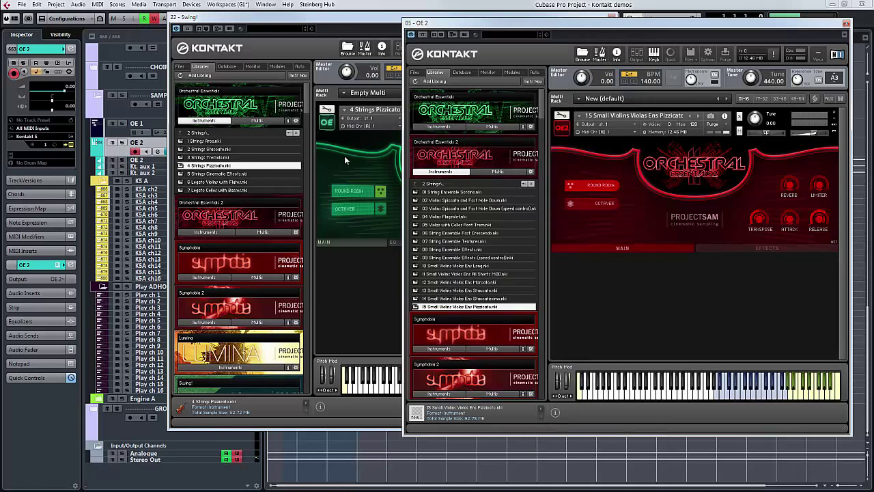
pyautogui.click(143, 125)
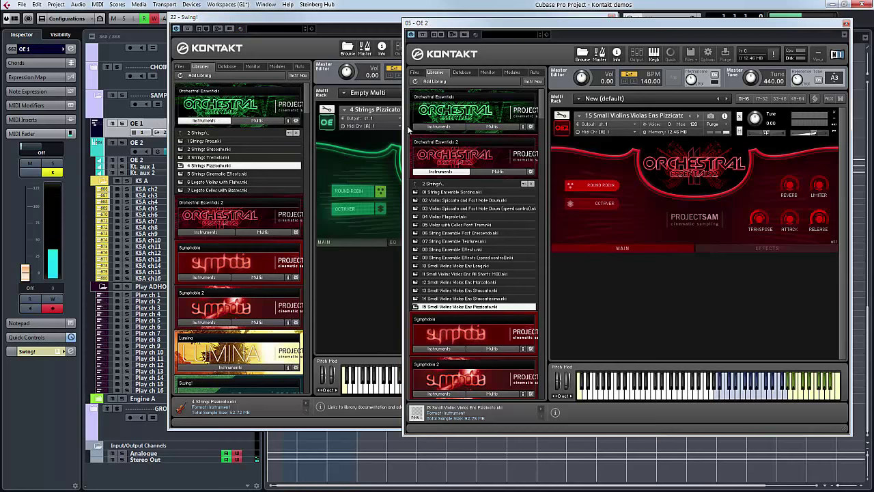
pyautogui.click(143, 145)
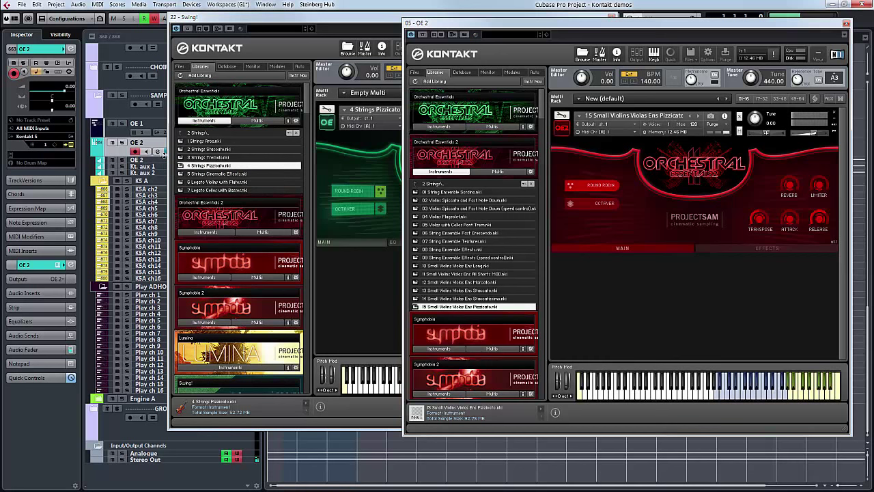
# Load 11 Small Violins Violas Ens All Short into OE 2, replacing the pizzicato patch.
pyautogui.click(465, 273)
pyautogui.moveTo(671, 189); pyautogui.dragTo(664, 182)
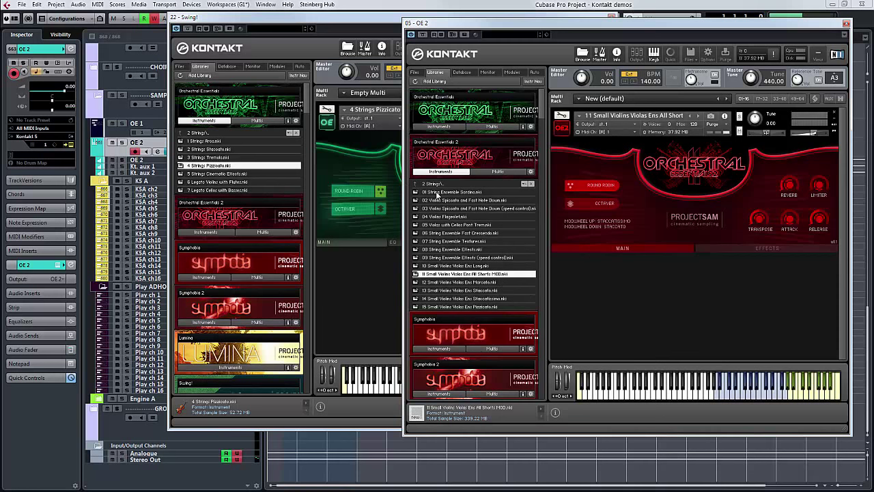
# Go up from 2 Strings and open 3 Brass in both the OE 1 and OE 2 library browsers.
pyautogui.click(208, 132)
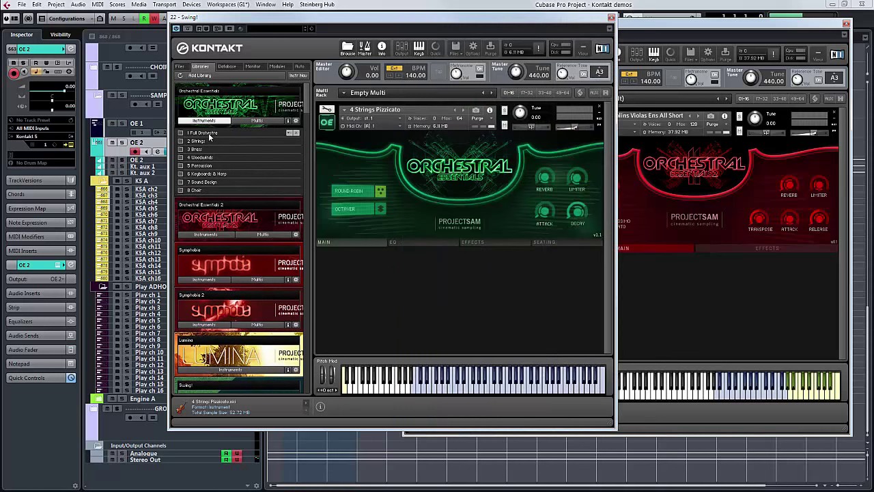
pyautogui.doubleClick(205, 150)
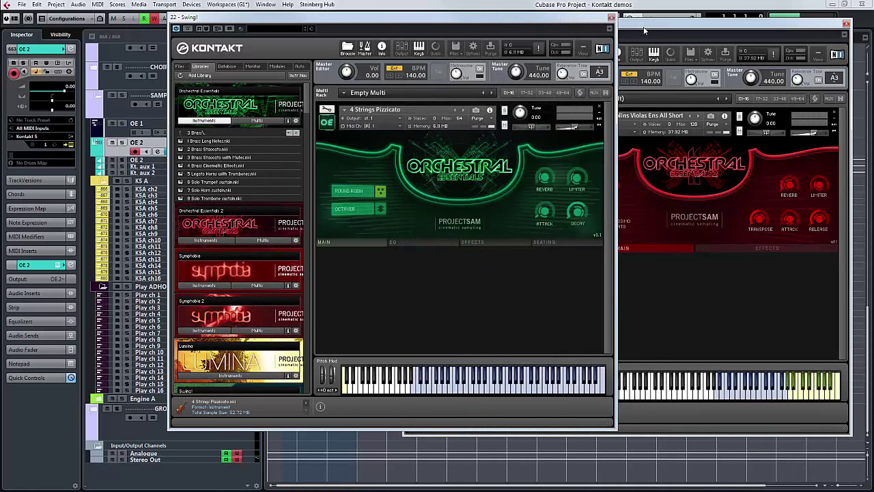
pyautogui.click(643, 30)
pyautogui.click(435, 184)
pyautogui.doubleClick(440, 200)
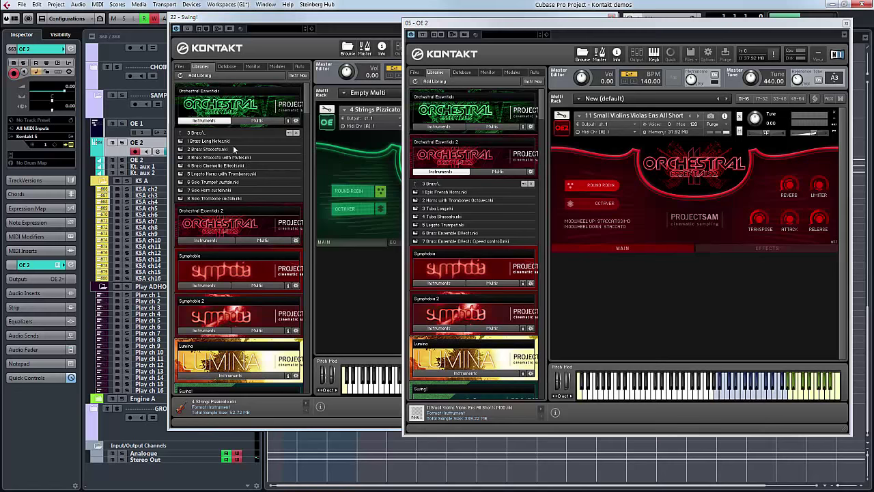
# Load 1 Brass Long Notes into OE 1, select its track, and switch dynamics from velocity to mod wheel.
pyautogui.moveTo(226, 143); pyautogui.dragTo(396, 177)
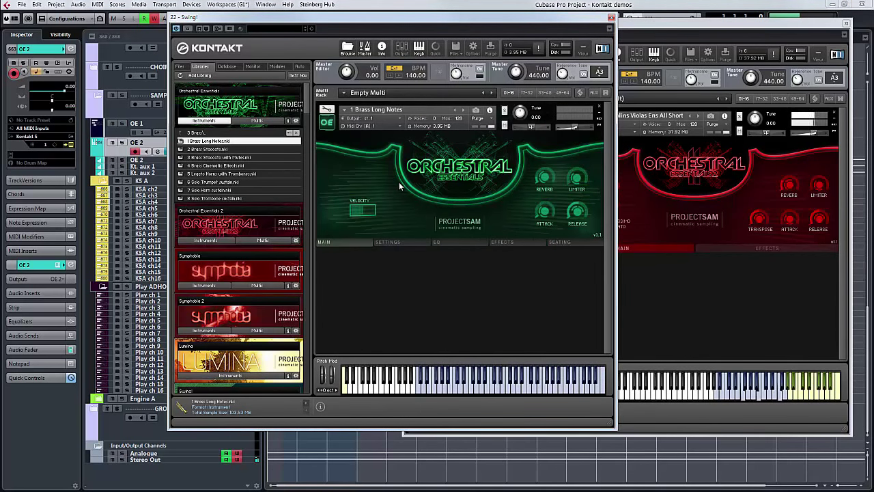
pyautogui.click(156, 128)
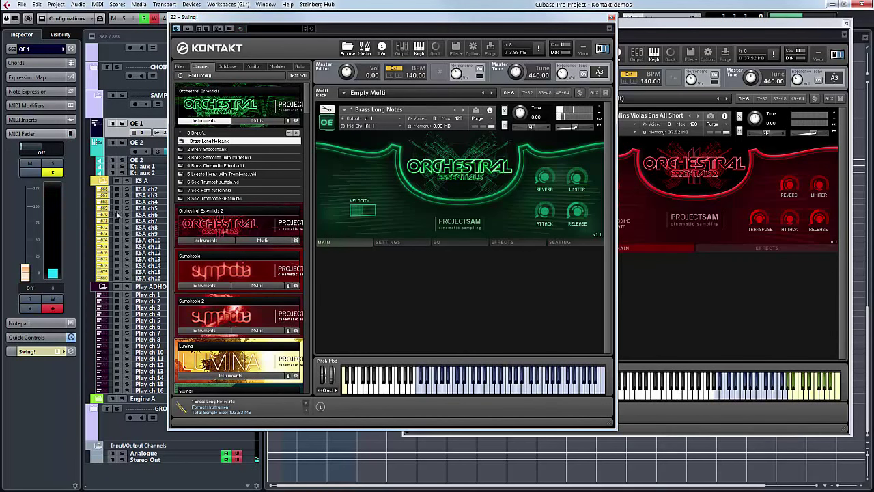
pyautogui.click(373, 209)
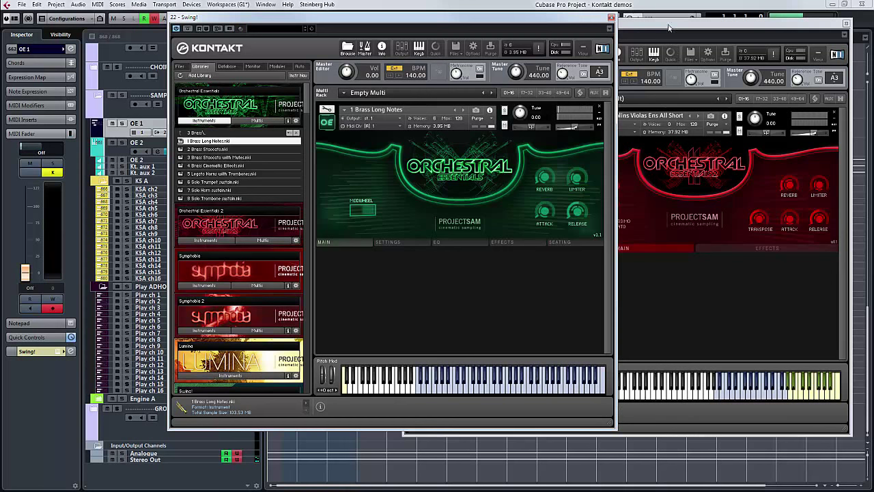
# Load 1 Epic French Horns into OE 2, then replace it with 2 Horns with Trombones Octaves.
pyautogui.click(679, 62)
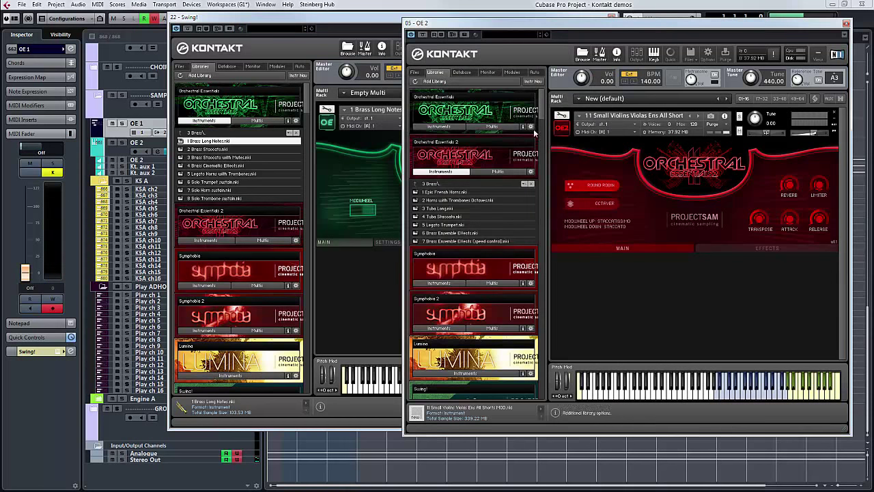
pyautogui.doubleClick(469, 194)
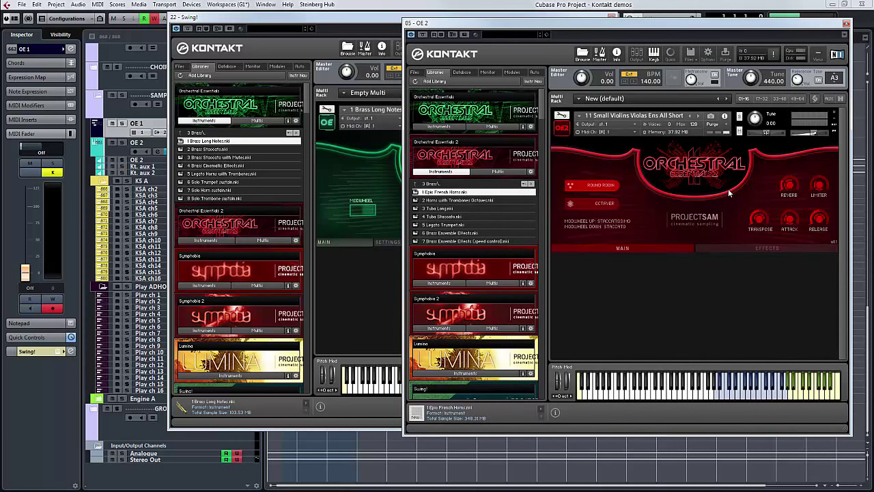
pyautogui.click(441, 284)
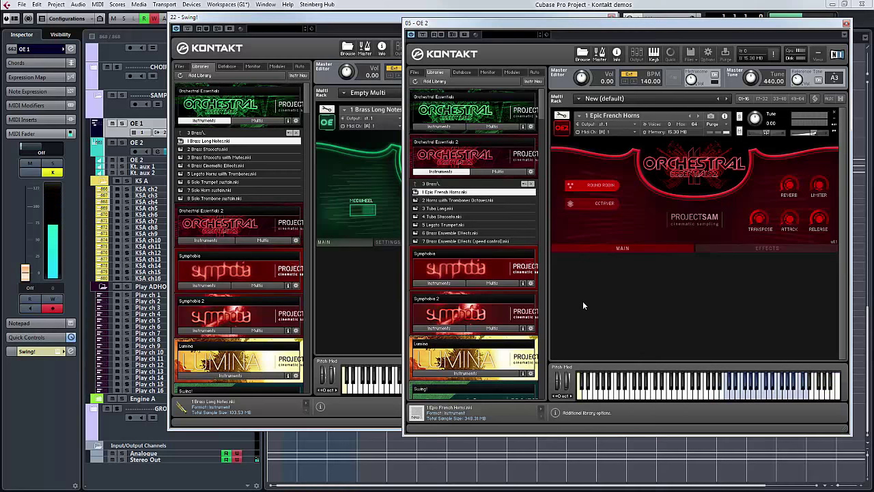
pyautogui.click(161, 145)
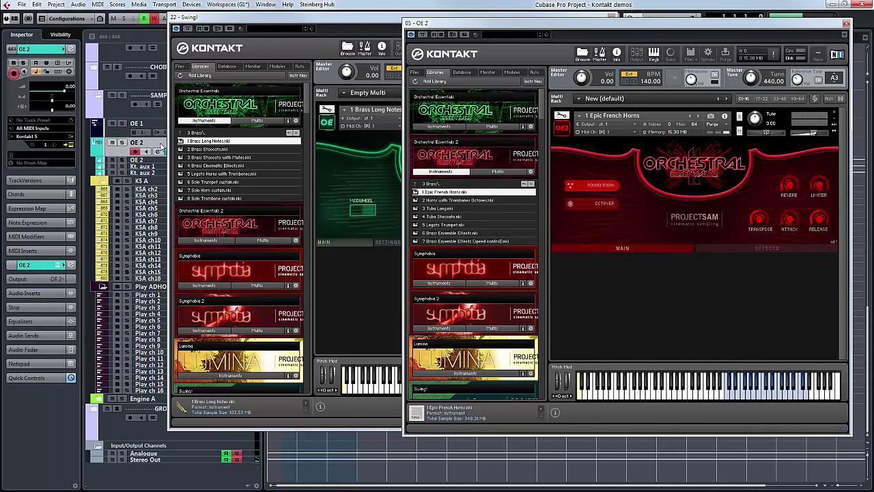
pyautogui.click(432, 200)
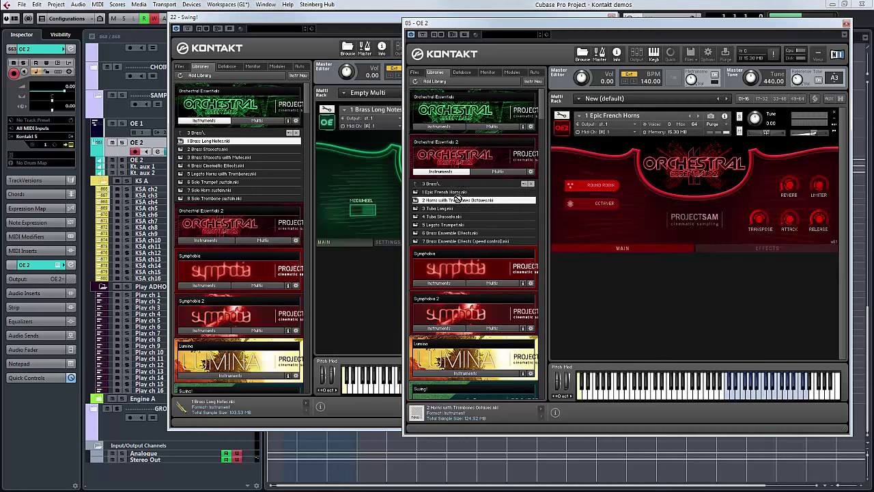
pyautogui.moveTo(445, 200); pyautogui.dragTo(682, 182)
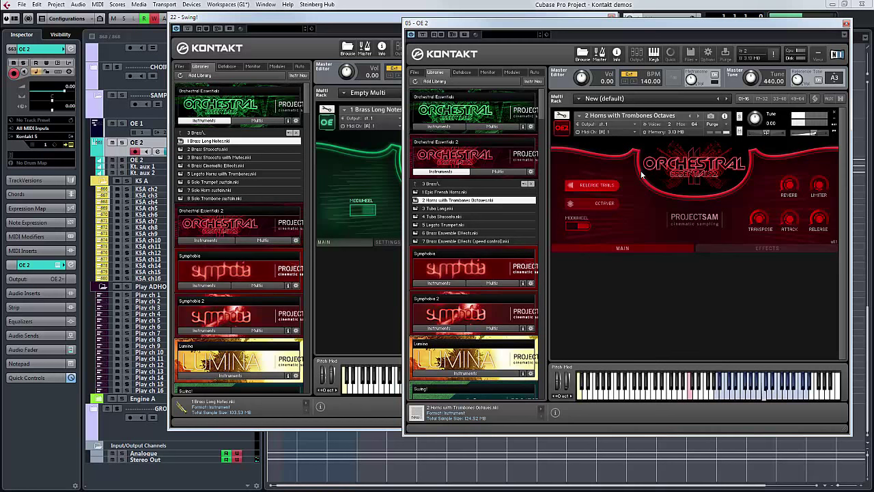
pyautogui.click(324, 168)
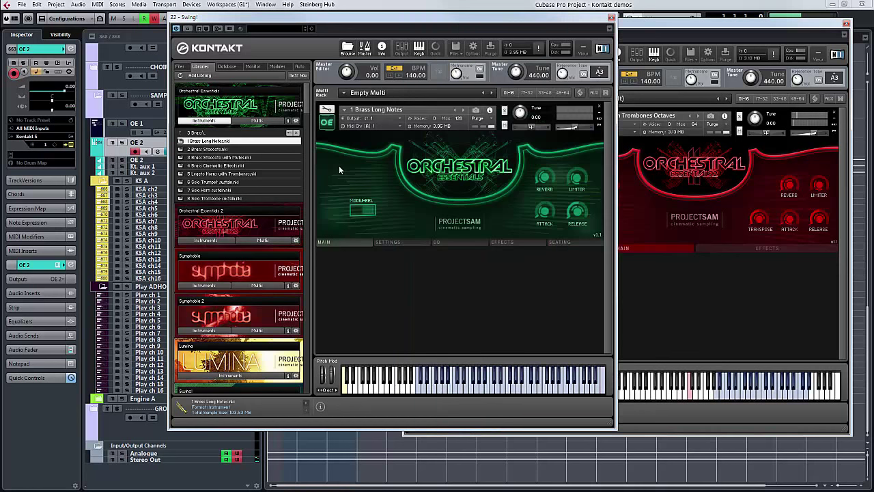
pyautogui.click(163, 129)
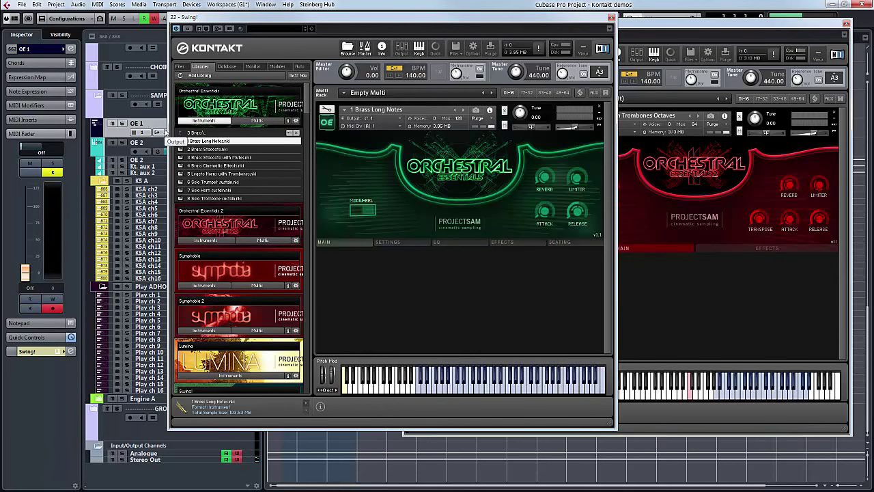
pyautogui.click(682, 24)
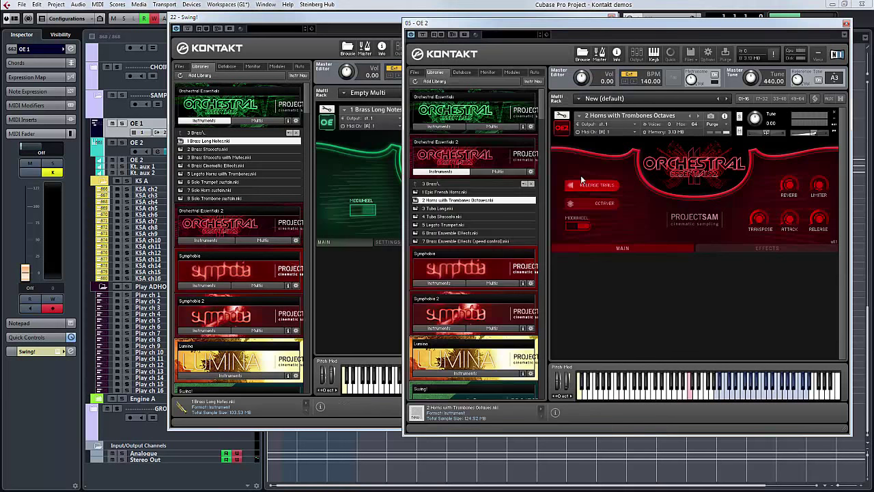
# Load 5 Legato Trumpet into OE 2, select its track, and pick 5 Legato Horns with Trombones in OE 1.
pyautogui.click(458, 228)
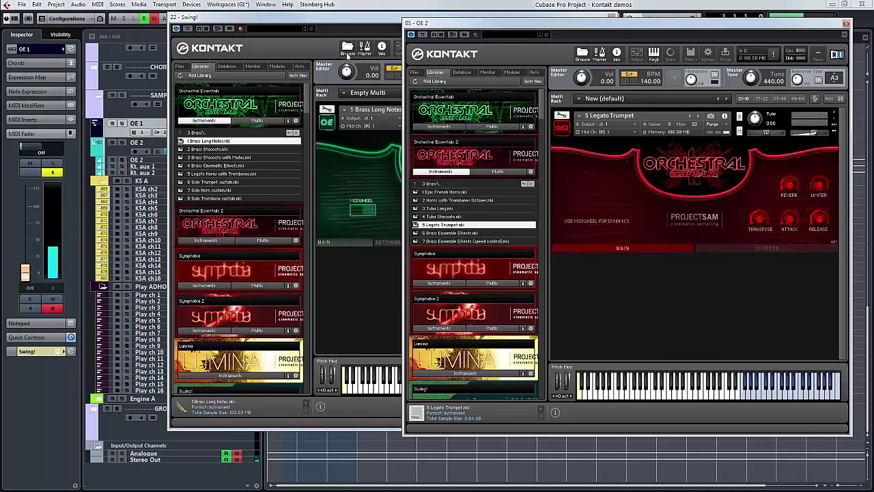
pyautogui.click(137, 142)
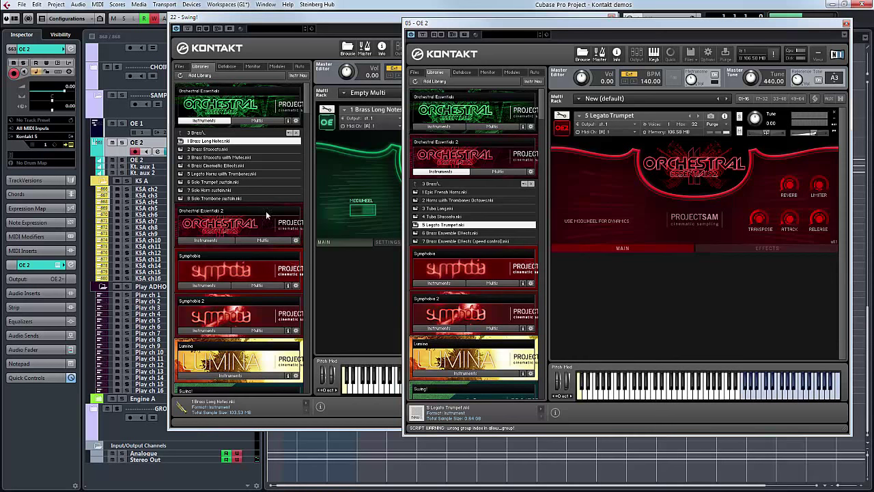
pyautogui.click(208, 173)
# Swap 1 Brass Long Notes in OE 1 for 5 Legato Horns with Trombones and select the OE 1 track.
pyautogui.moveTo(201, 179); pyautogui.dragTo(356, 161)
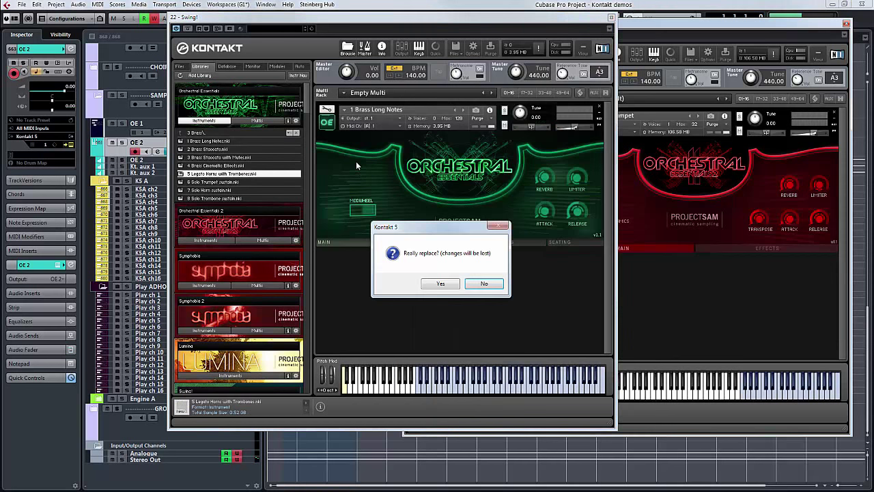
pyautogui.click(440, 280)
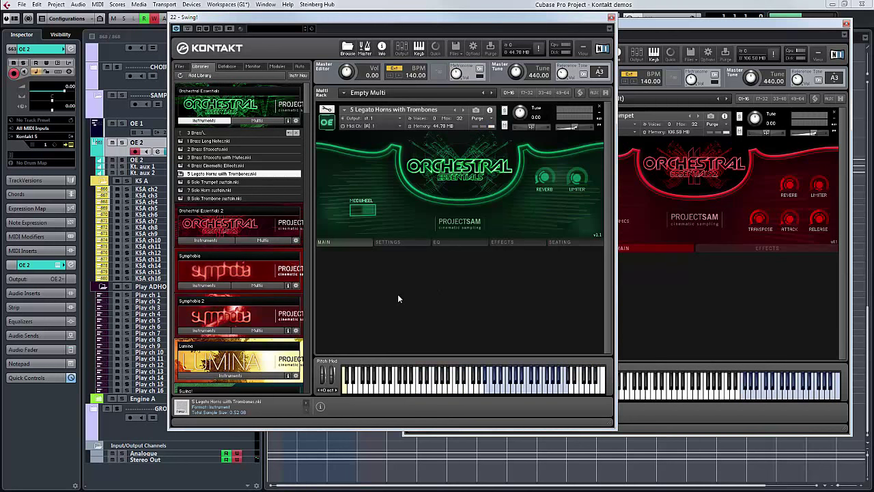
pyautogui.click(139, 128)
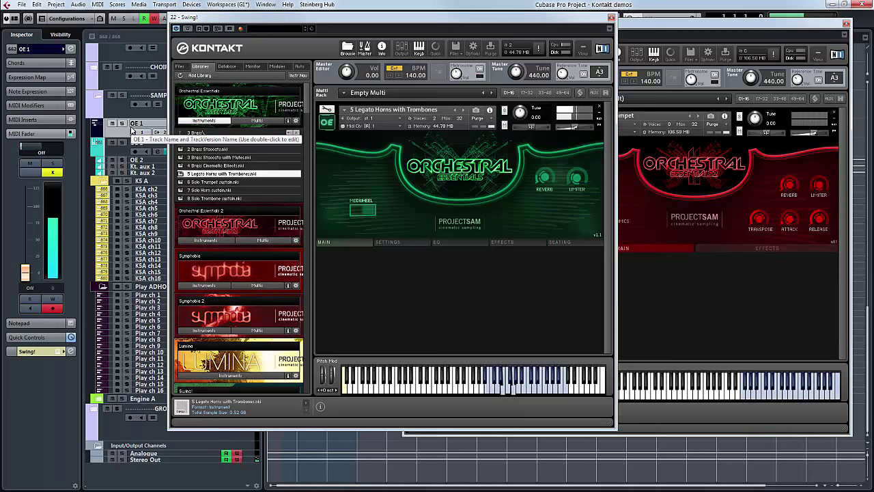
# Open 4 Woodwinds in both library browsers, load 1 Legato Flute into OE 2, and select the OE 2 track.
pyautogui.doubleClick(227, 131)
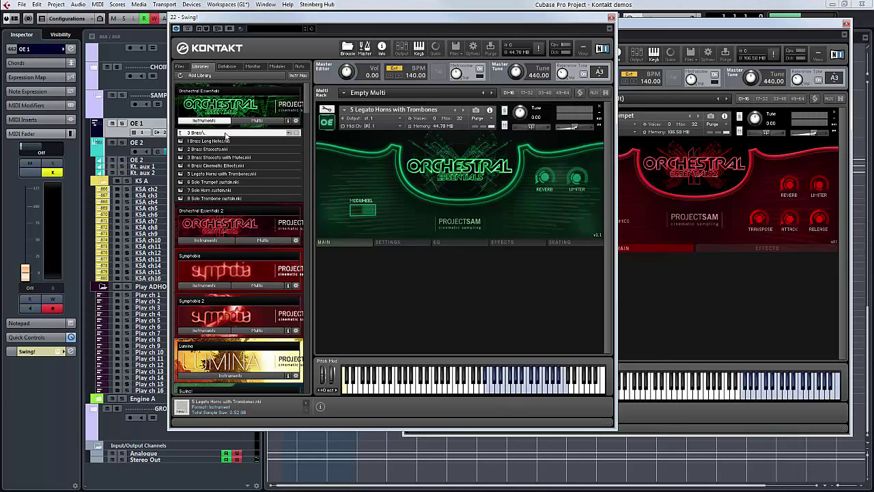
pyautogui.doubleClick(214, 157)
pyautogui.click(634, 26)
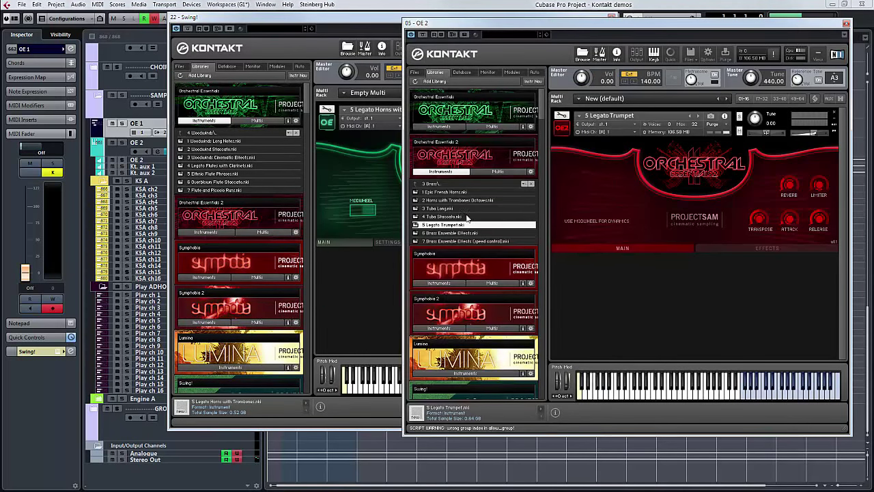
pyautogui.doubleClick(444, 186)
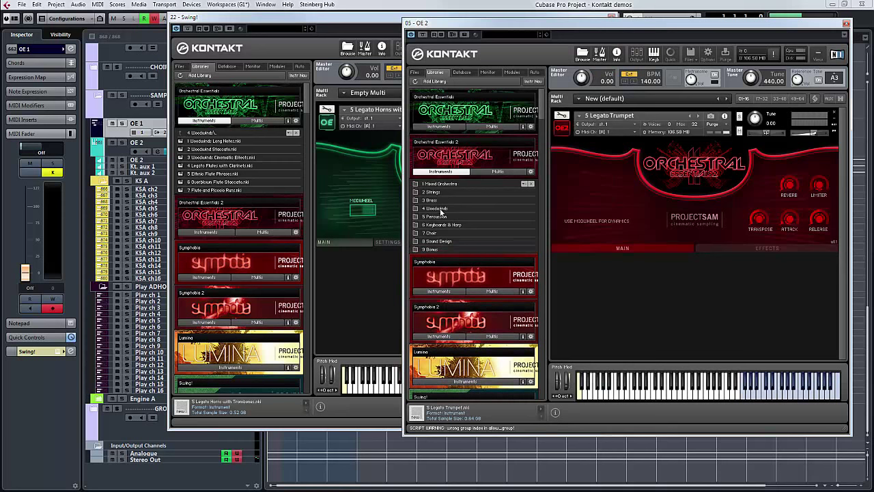
pyautogui.doubleClick(441, 209)
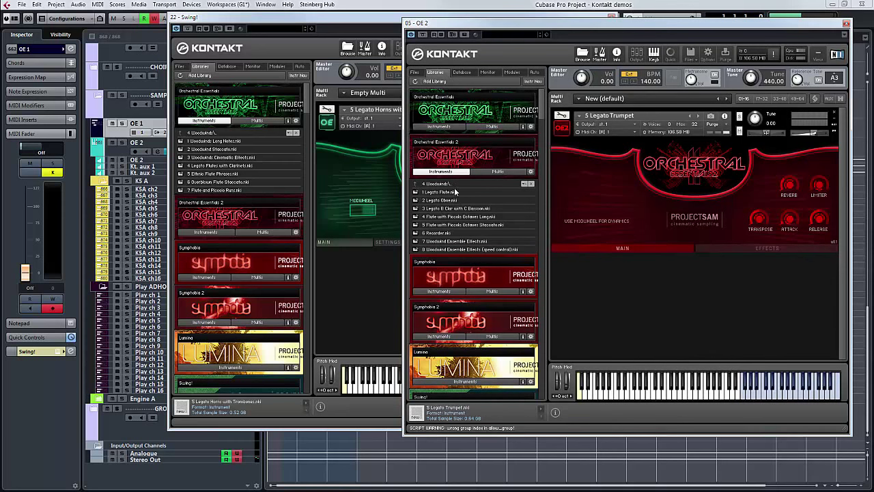
pyautogui.click(459, 191)
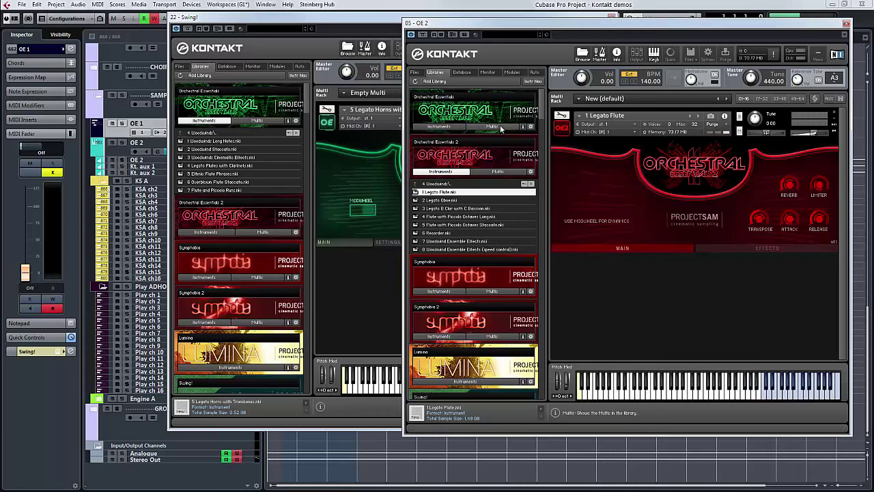
pyautogui.click(152, 142)
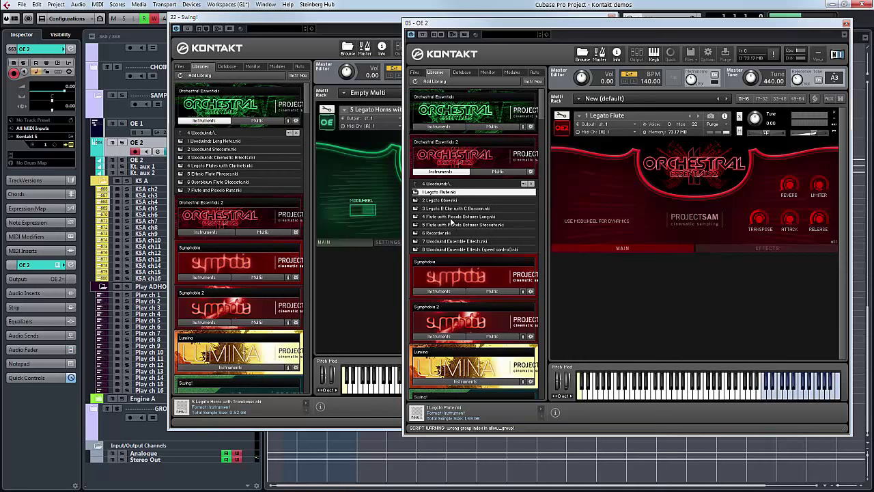
# Load 4 Legato Flutes with Clarinets into OE 1, select the OE 1 track, and highlight 5 Ethnic Flute Phrases.
pyautogui.click(247, 166)
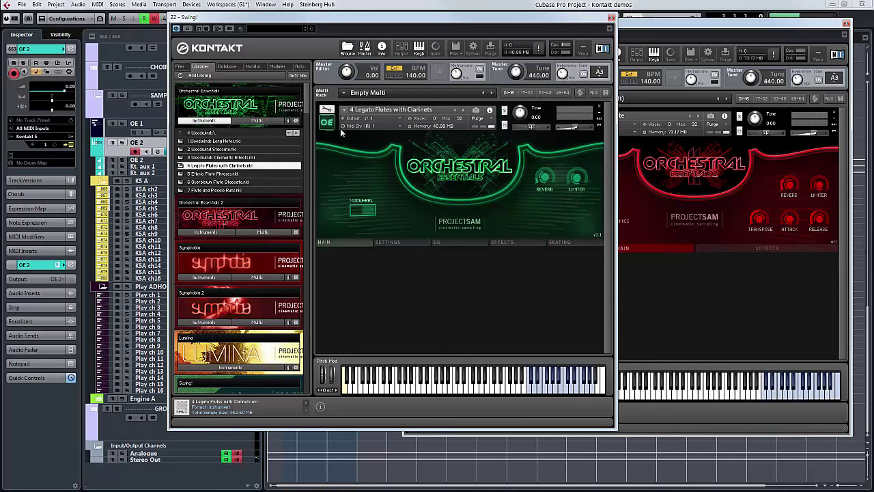
pyautogui.click(142, 124)
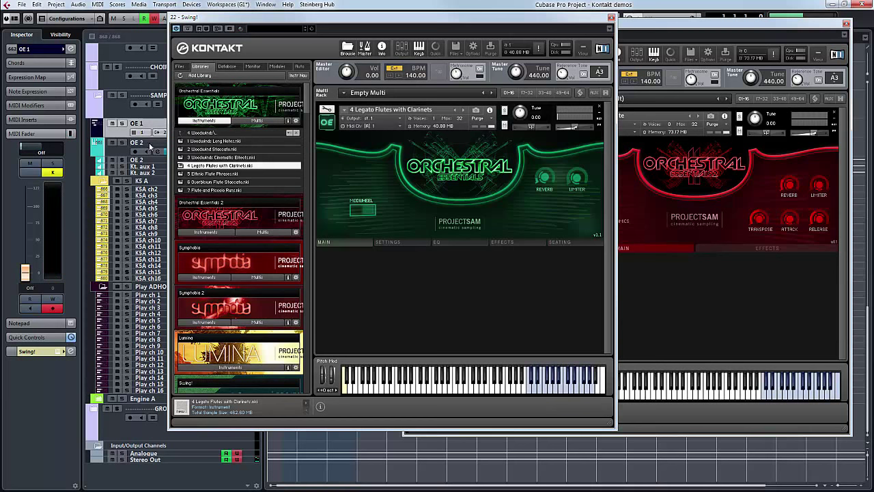
pyautogui.click(242, 172)
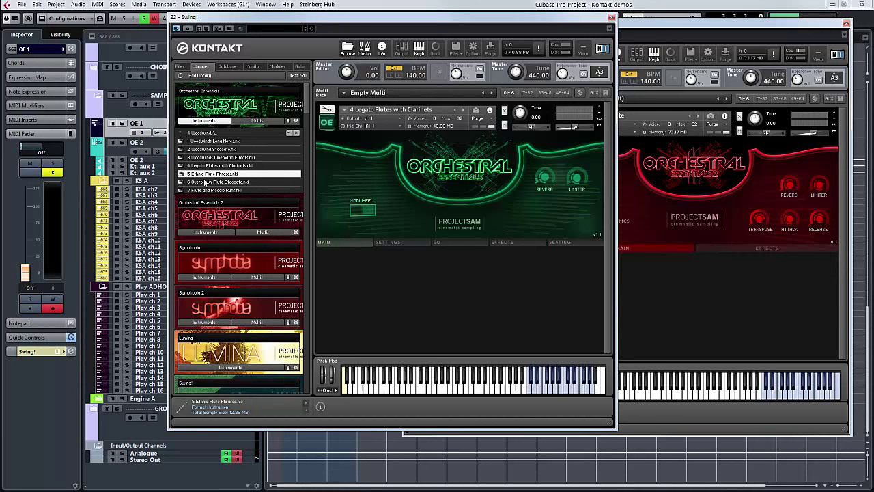
pyautogui.click(638, 30)
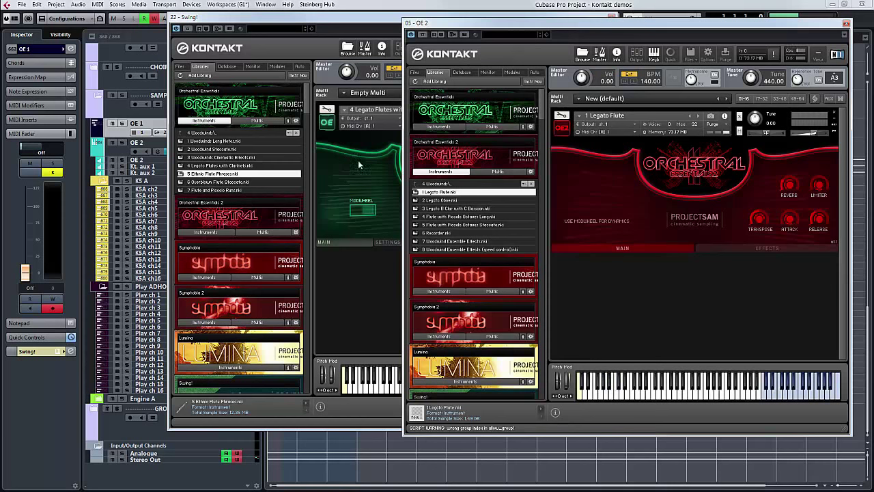
# Open the Percussion folder in both the Orchestral Essentials and Orchestral Essentials 2 browsers.
pyautogui.click(205, 134)
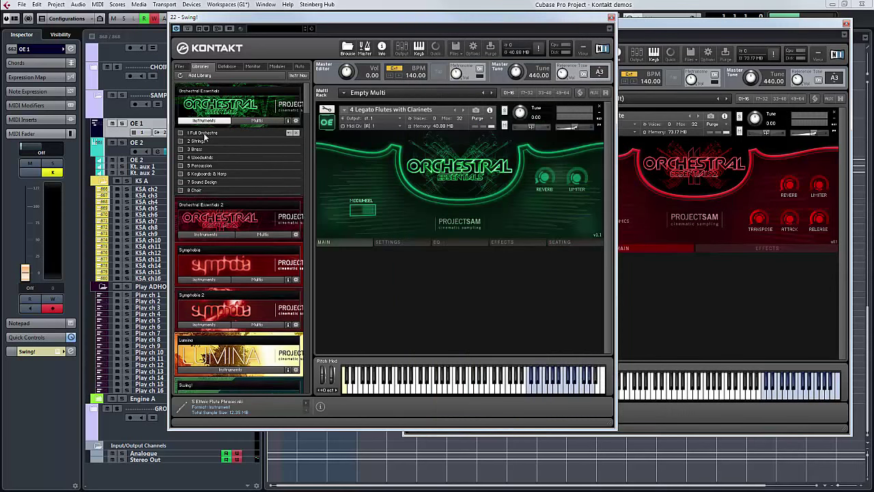
pyautogui.click(211, 168)
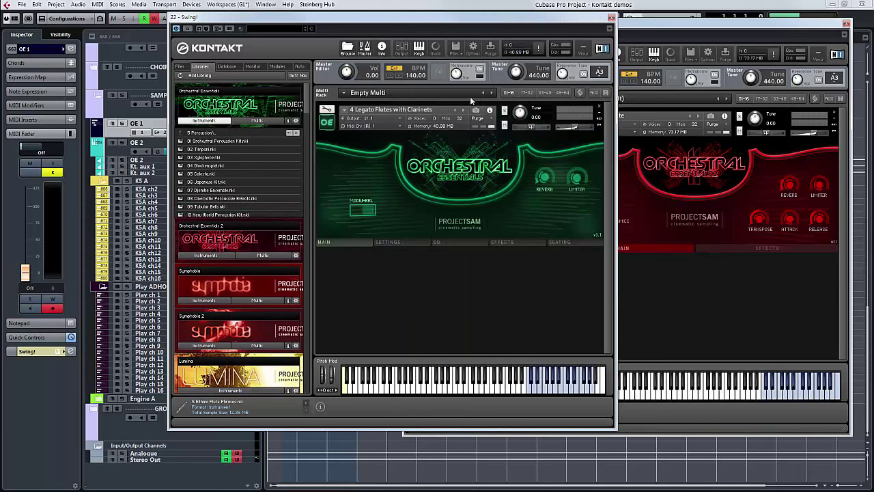
pyautogui.click(667, 29)
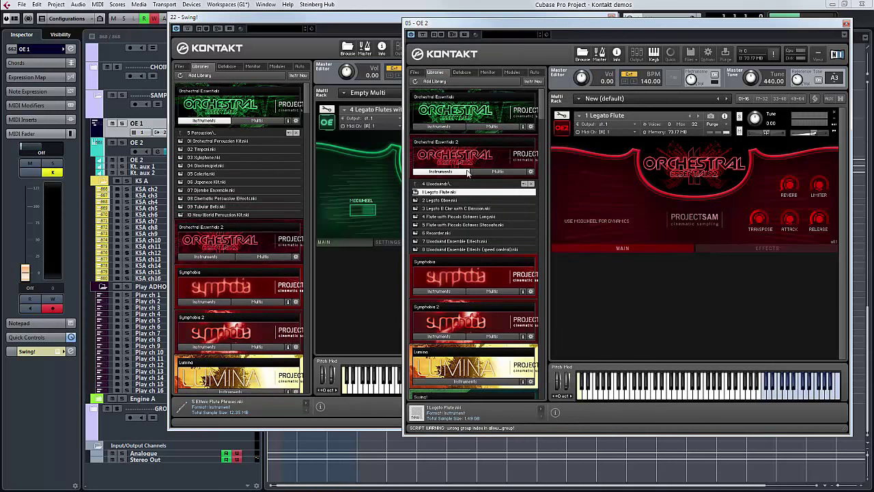
pyautogui.click(453, 184)
pyautogui.click(447, 217)
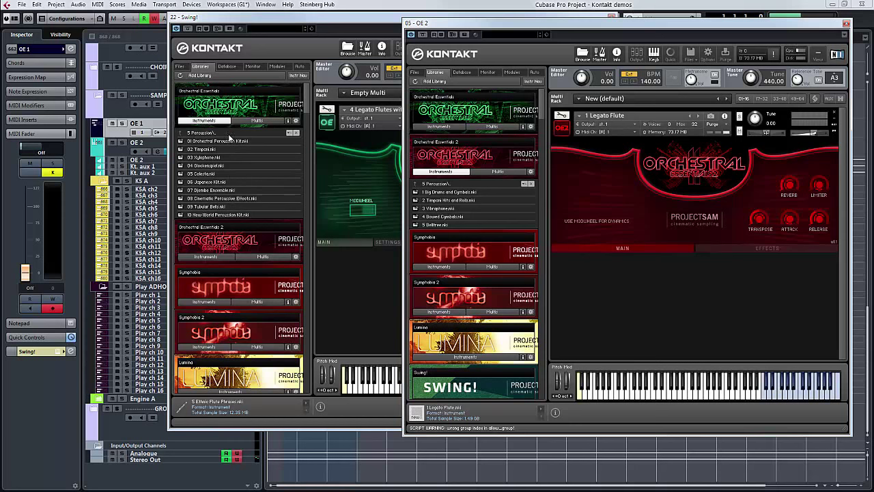
# Try 08 Cinematic Percussive Effects on the OE 1 track, then switch to 07 Djembe Ensemble.
pyautogui.doubleClick(223, 199)
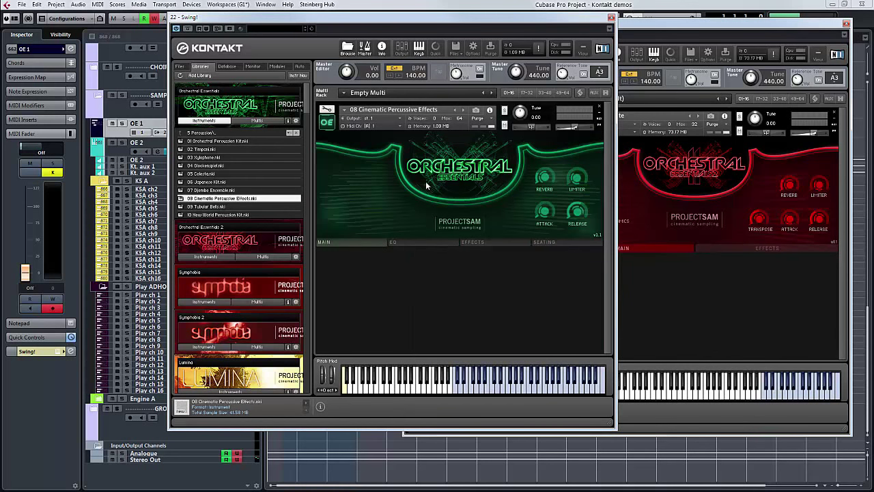
pyautogui.click(146, 125)
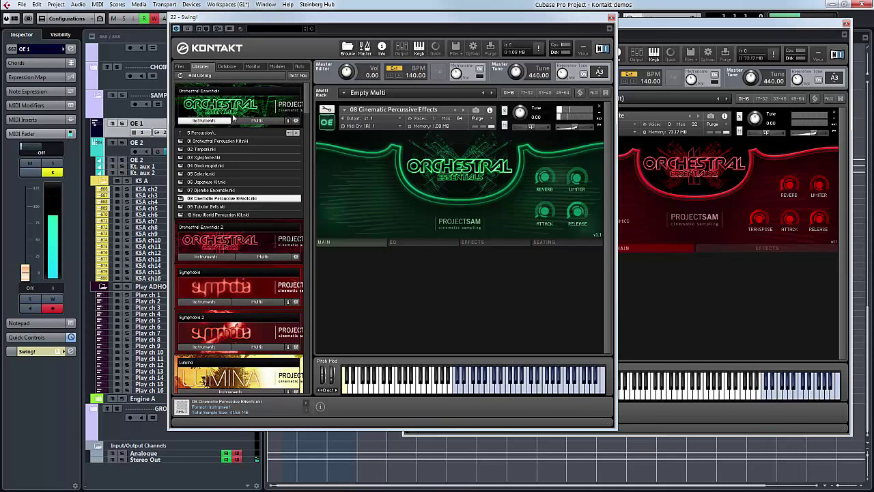
pyautogui.click(217, 190)
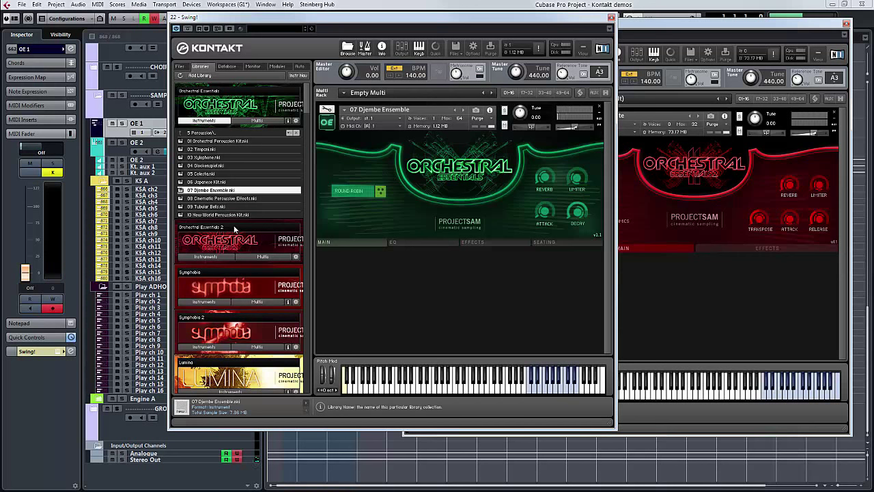
# Swap OE 2's 1 Legato Flute for 1 Big Drums and Cymbals and play it from track OE 2.
pyautogui.click(632, 24)
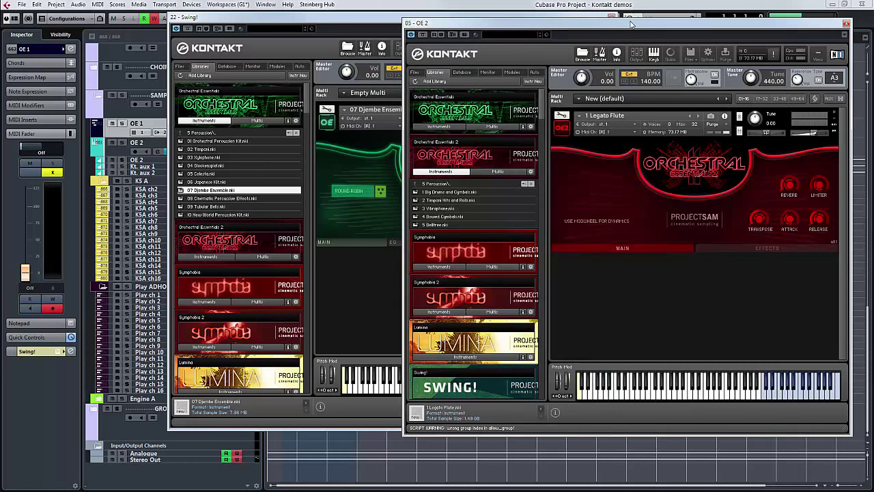
pyautogui.click(441, 194)
pyautogui.moveTo(435, 194); pyautogui.dragTo(591, 180)
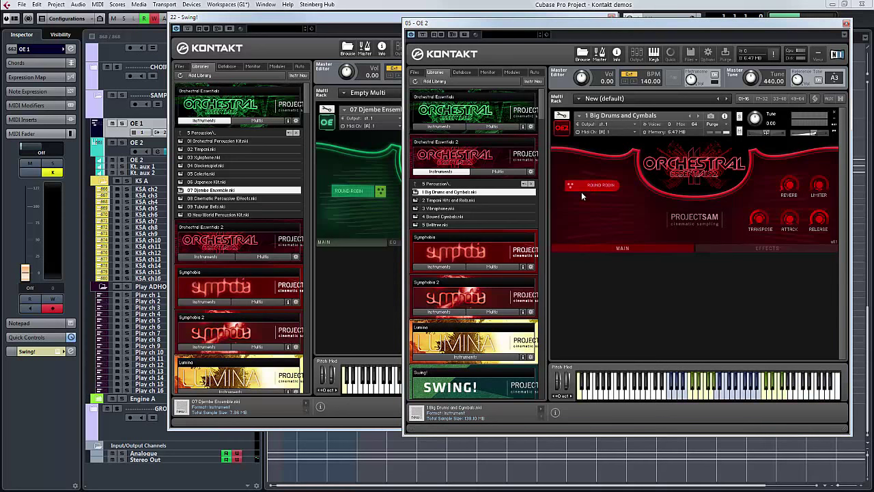
pyautogui.click(156, 147)
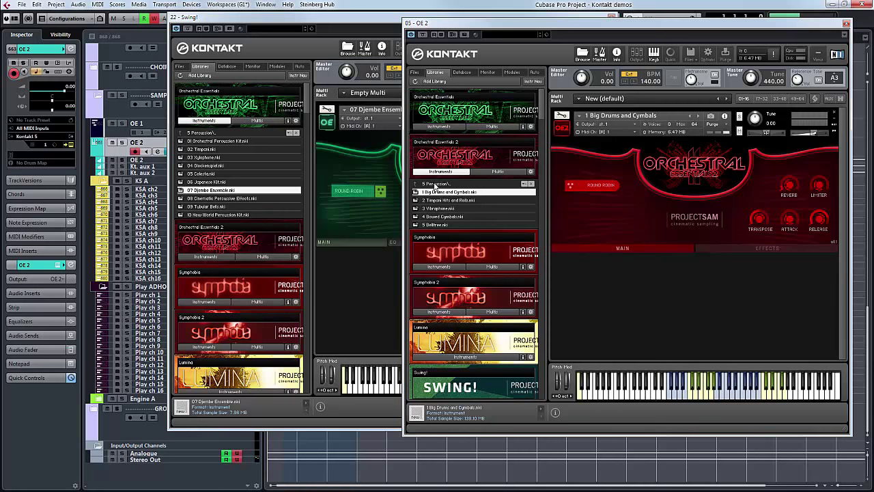
# Open 6 Keyboards & Harp and load 1 Piano Mystique into OE 1, replacing the Djembe Ensemble.
pyautogui.click(434, 185)
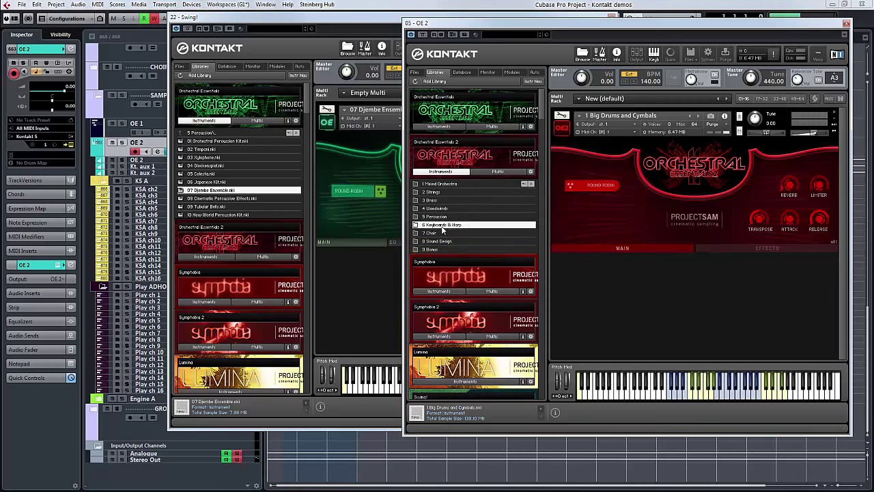
pyautogui.click(441, 227)
pyautogui.click(212, 133)
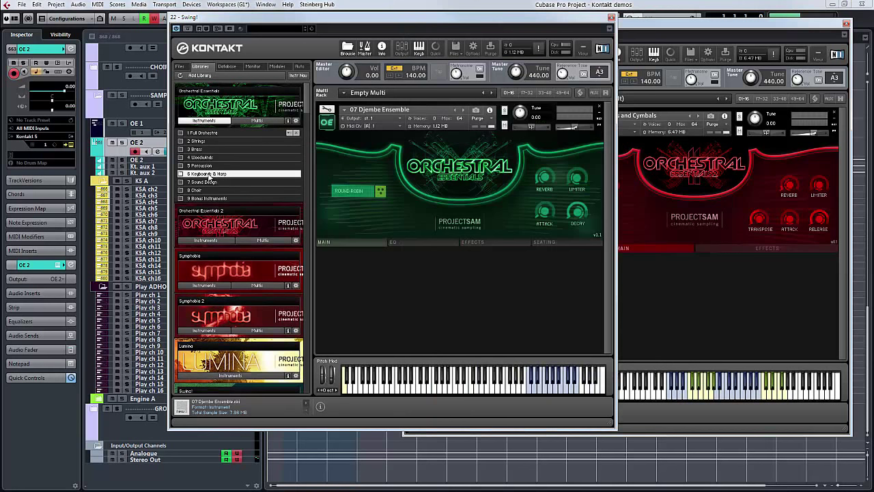
pyautogui.click(208, 175)
pyautogui.moveTo(217, 142); pyautogui.dragTo(390, 174)
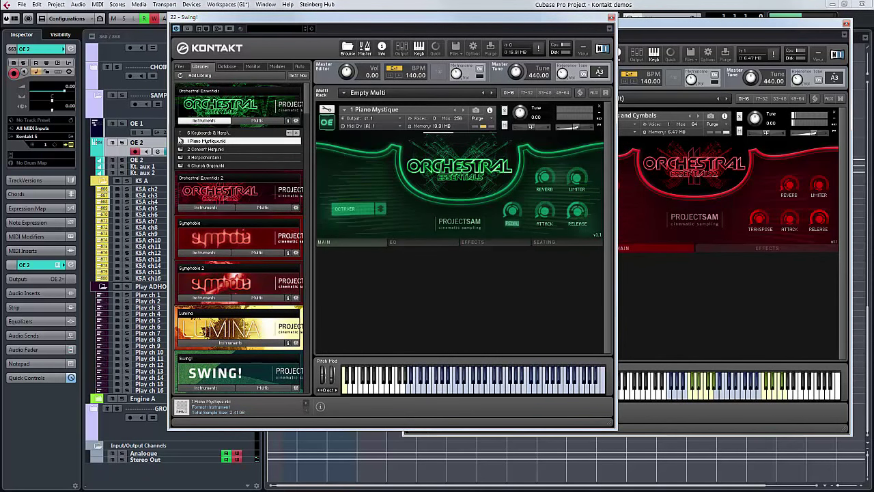
pyautogui.click(148, 125)
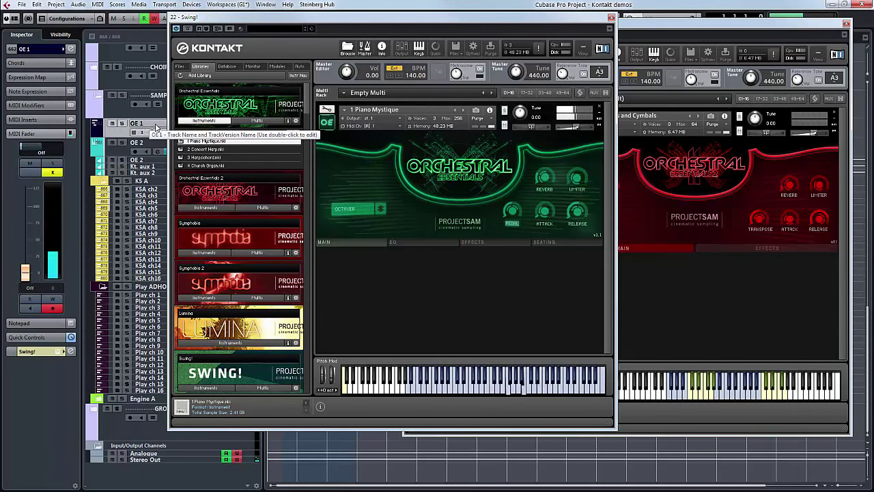
# In OE 2, try 1 and 2 Intimate Piano and 4 Cimbalom Let Ring, then load 6 Prepared Piano.
pyautogui.click(642, 23)
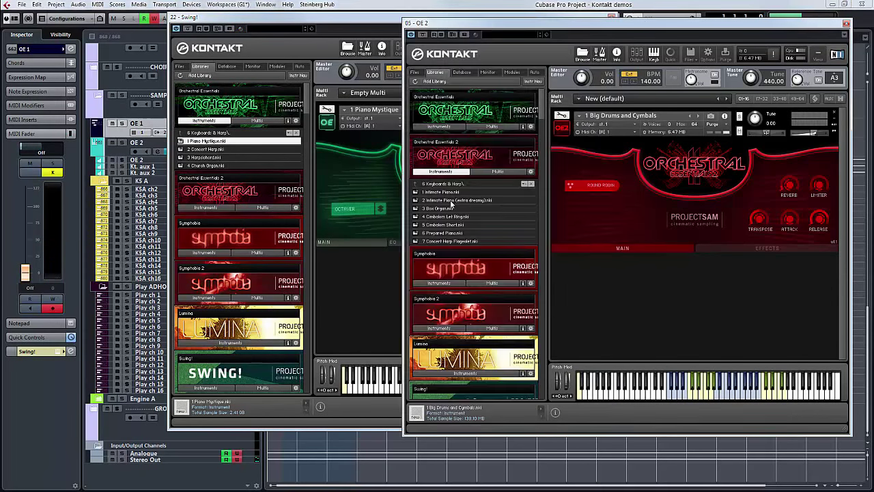
pyautogui.click(451, 193)
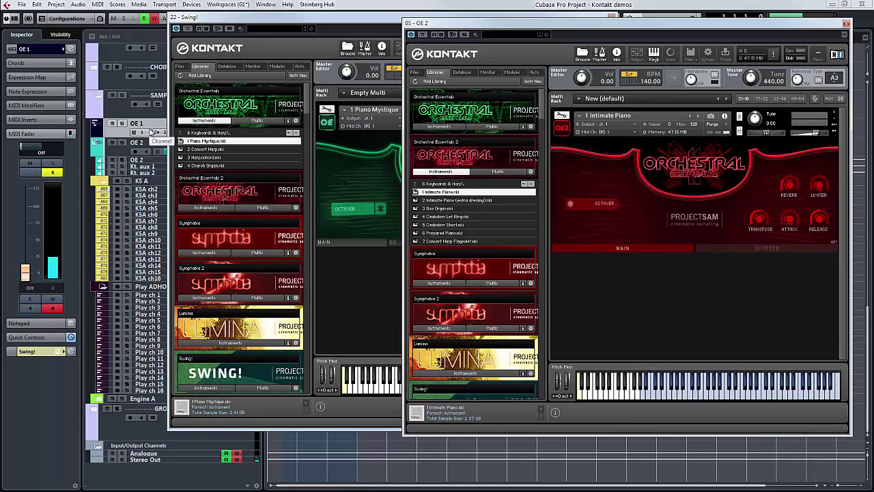
pyautogui.click(149, 144)
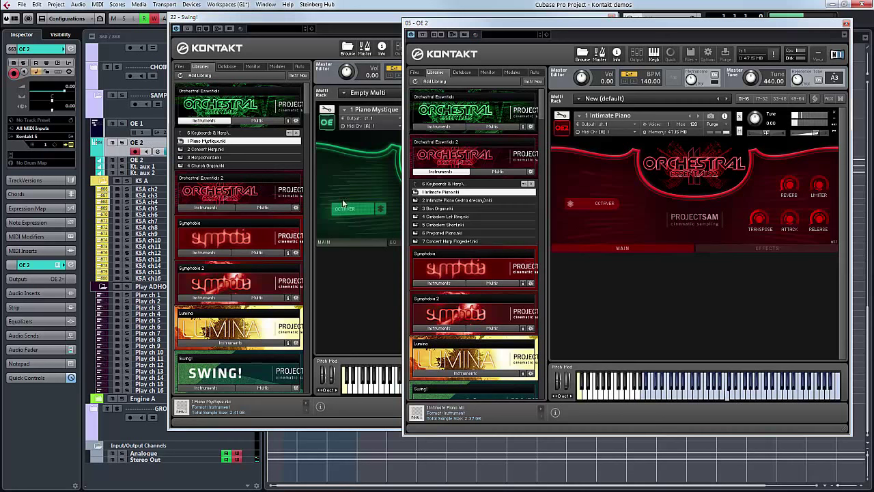
pyautogui.click(446, 200)
pyautogui.moveTo(446, 204); pyautogui.dragTo(675, 173)
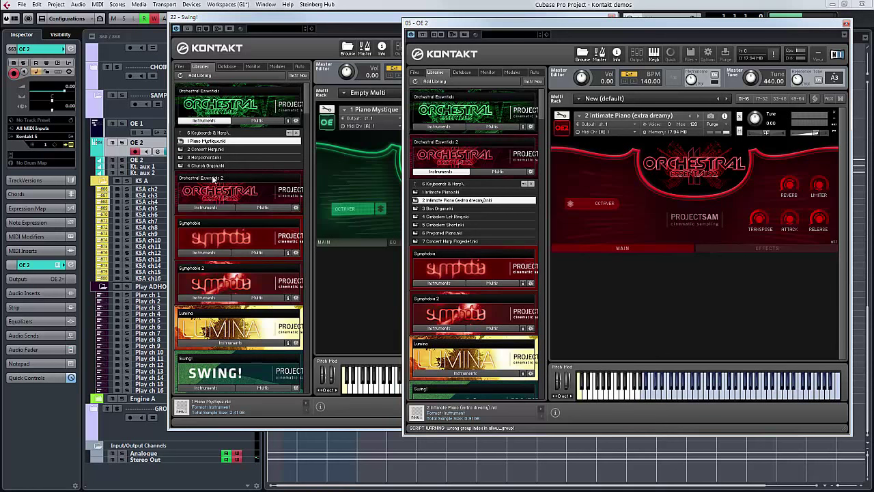
pyautogui.click(450, 217)
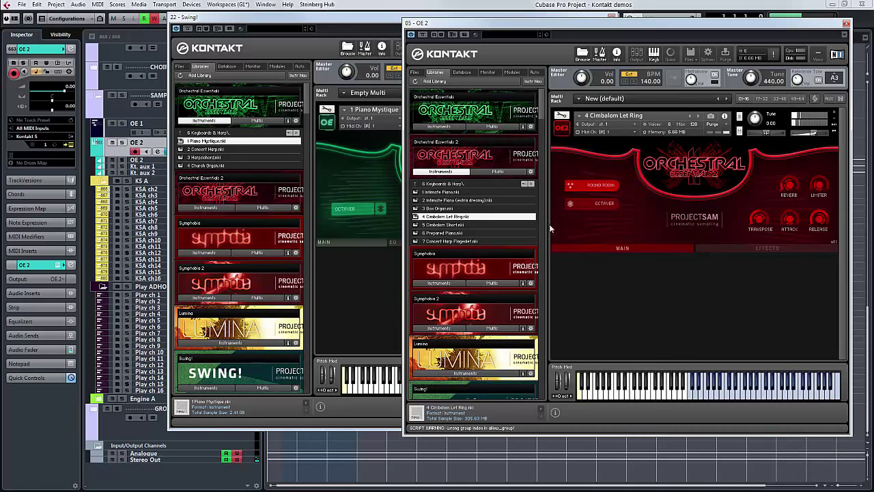
pyautogui.click(445, 233)
pyautogui.moveTo(443, 234); pyautogui.dragTo(713, 186)
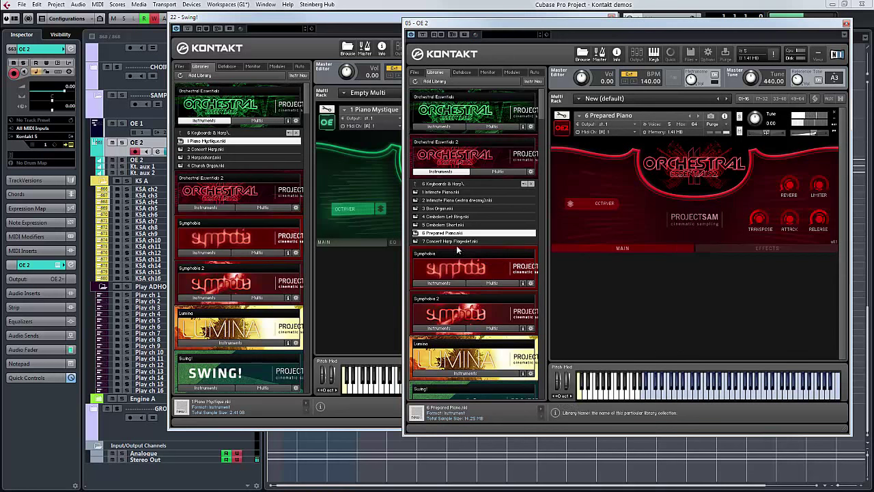
# Open the Choir folders in both instances and load Full Choir Long Ooh into OE 2.
pyautogui.click(425, 184)
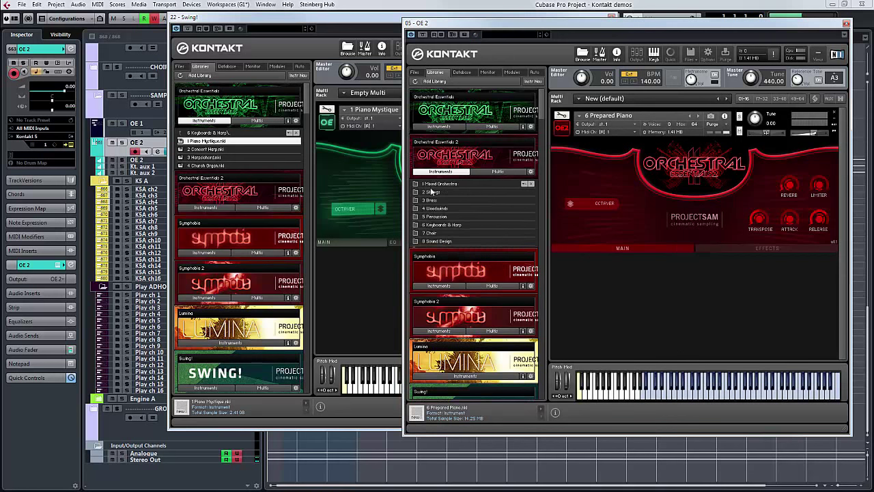
pyautogui.scroll(-2, 442, 235)
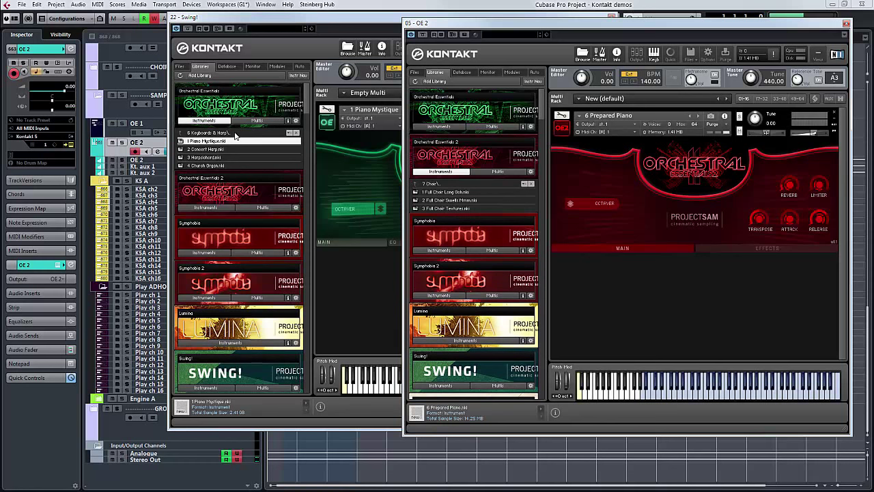
pyautogui.click(205, 132)
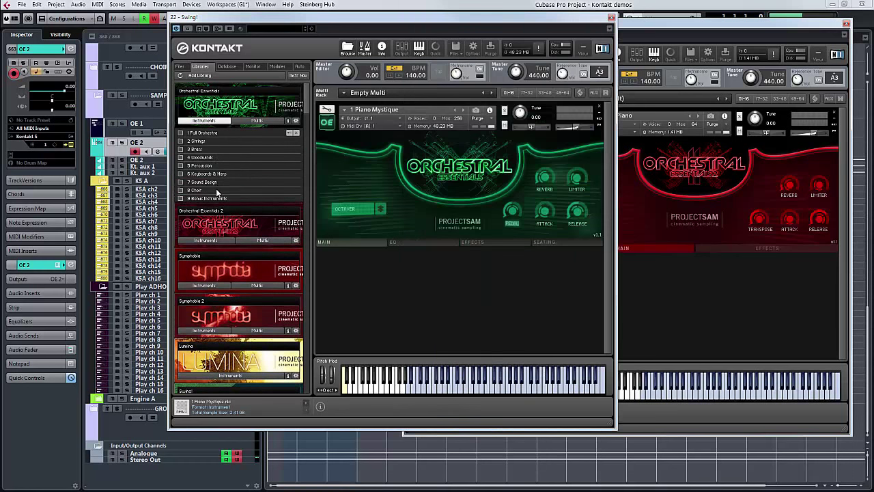
pyautogui.click(215, 190)
pyautogui.click(640, 24)
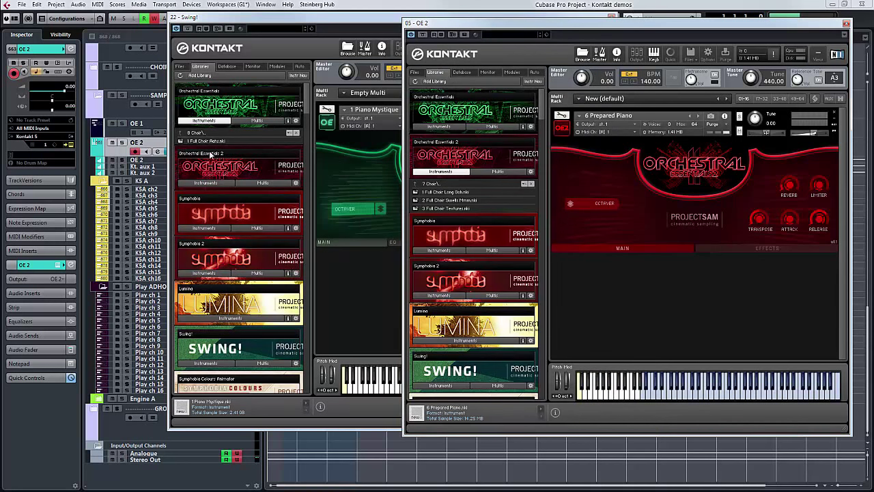
pyautogui.doubleClick(468, 192)
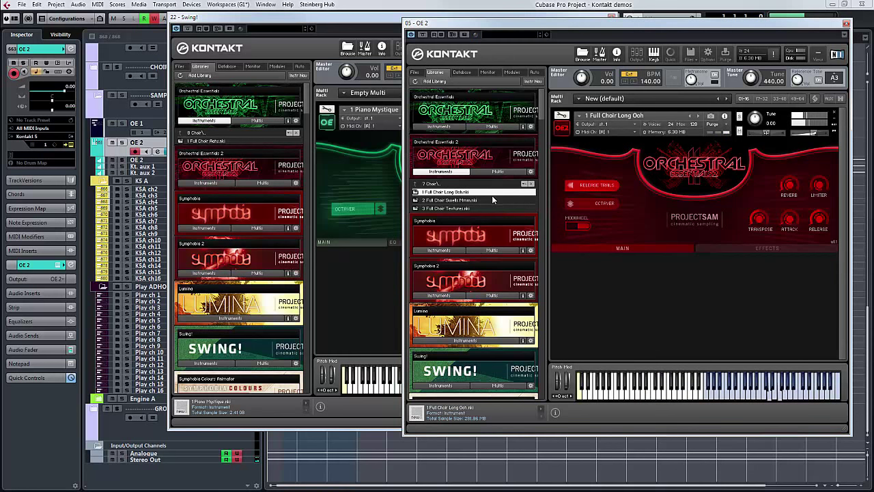
# Play the OE 1 choir, then load Full Choir Swells Mmm into OE 2 and play it.
pyautogui.click(218, 140)
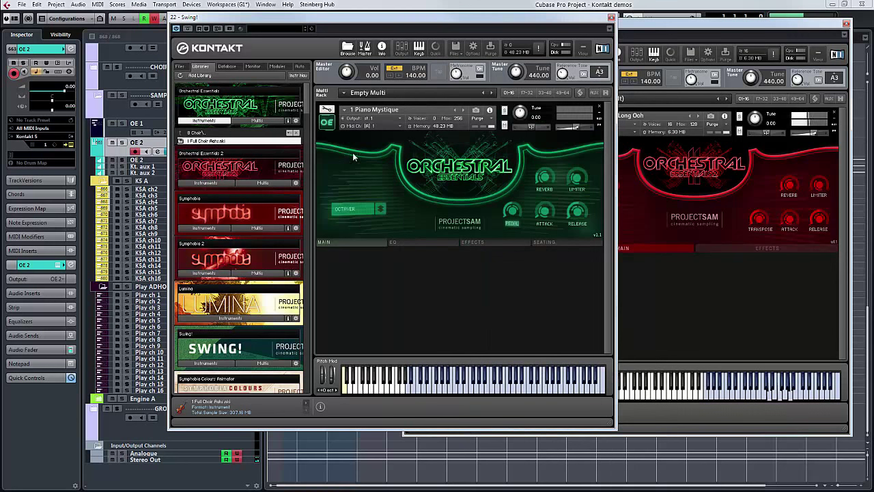
pyautogui.click(142, 126)
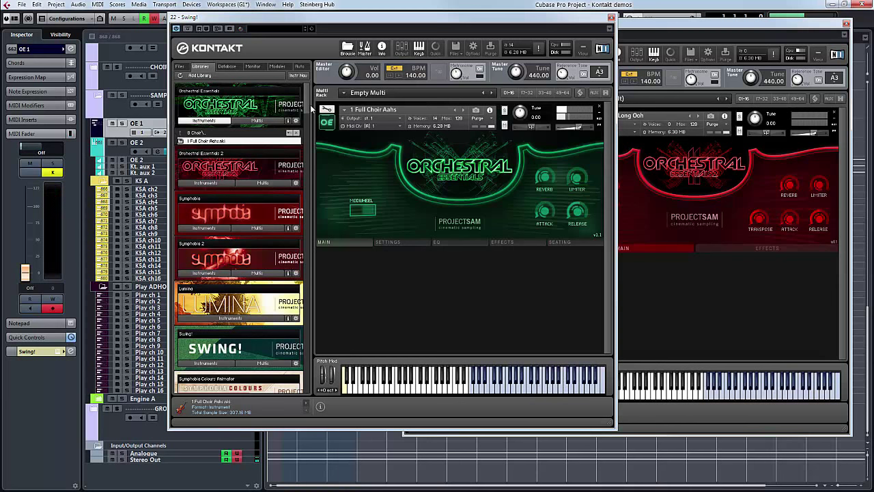
pyautogui.click(639, 30)
pyautogui.doubleClick(456, 200)
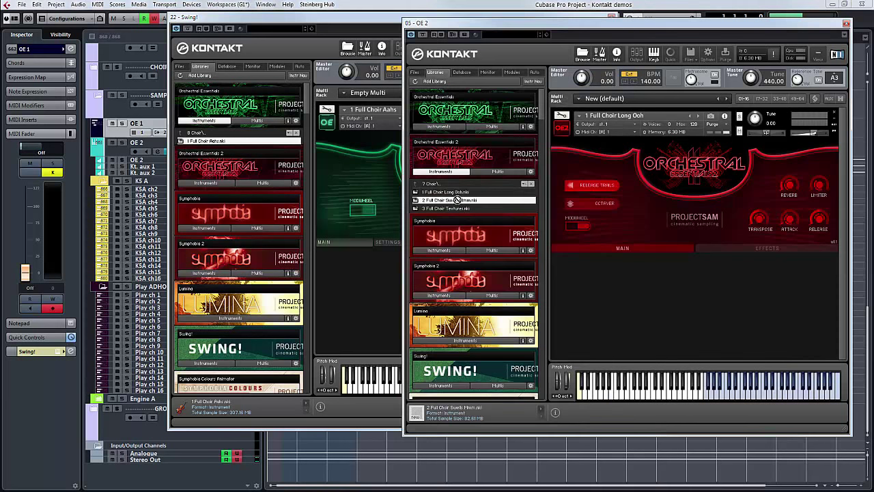
pyautogui.click(154, 149)
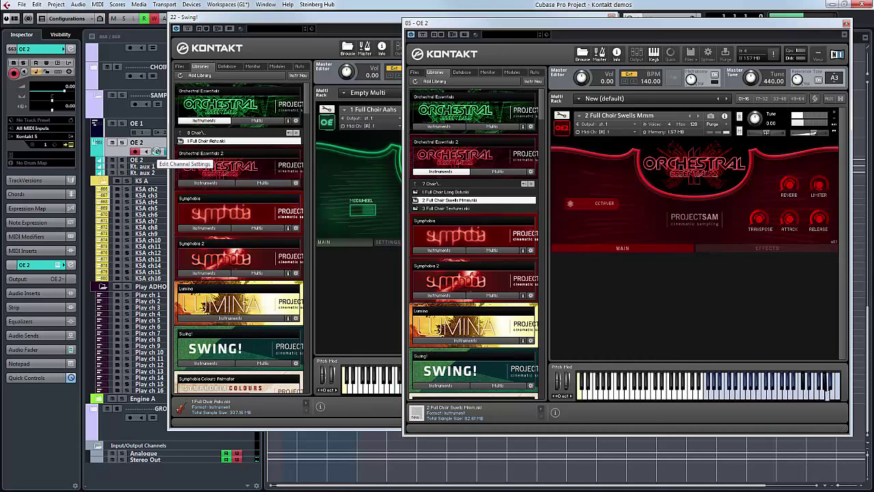
pyautogui.click(232, 123)
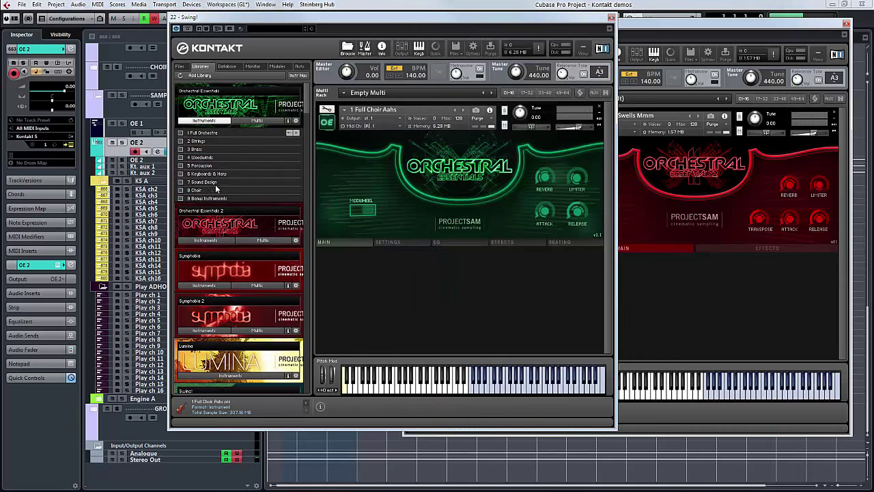
# Open both Sound Design folders; in OE 1 try Drones and Risers, then load Percussive Sound Design.
pyautogui.click(214, 183)
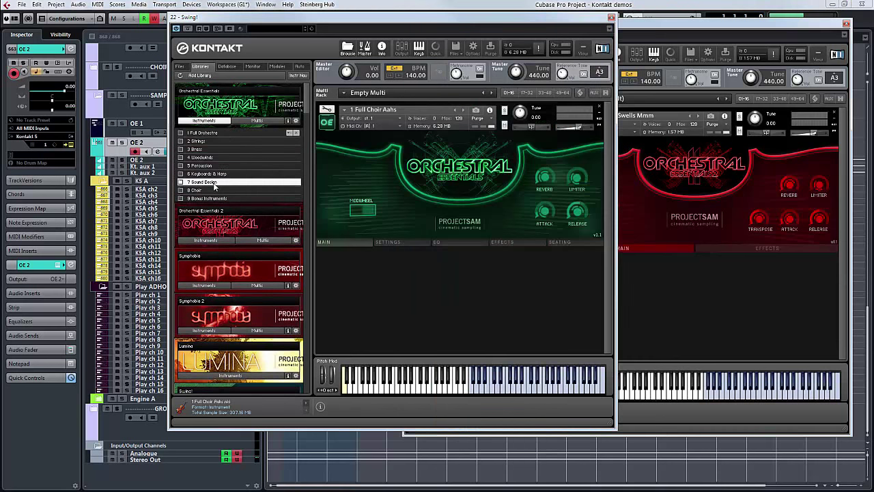
pyautogui.click(661, 25)
pyautogui.click(441, 183)
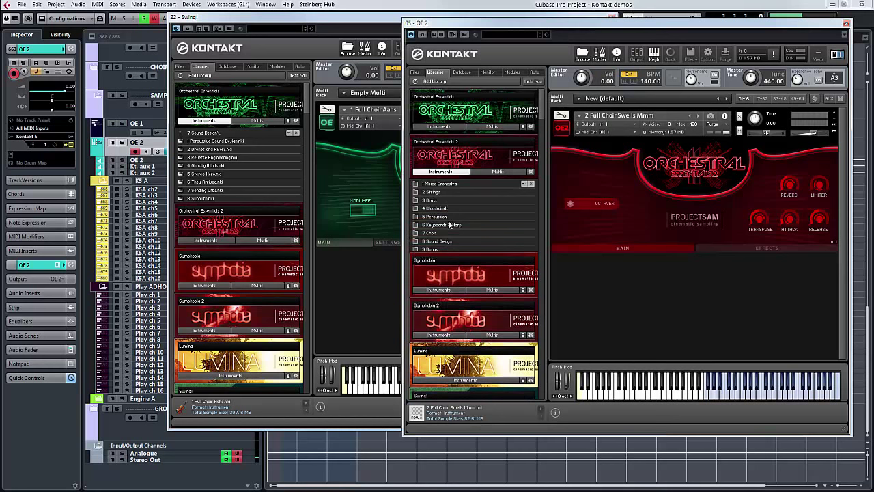
pyautogui.click(449, 240)
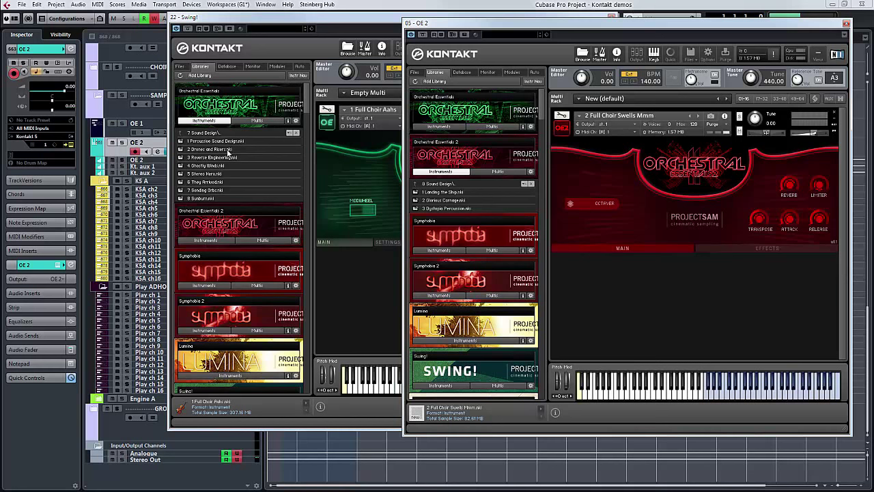
pyautogui.doubleClick(230, 150)
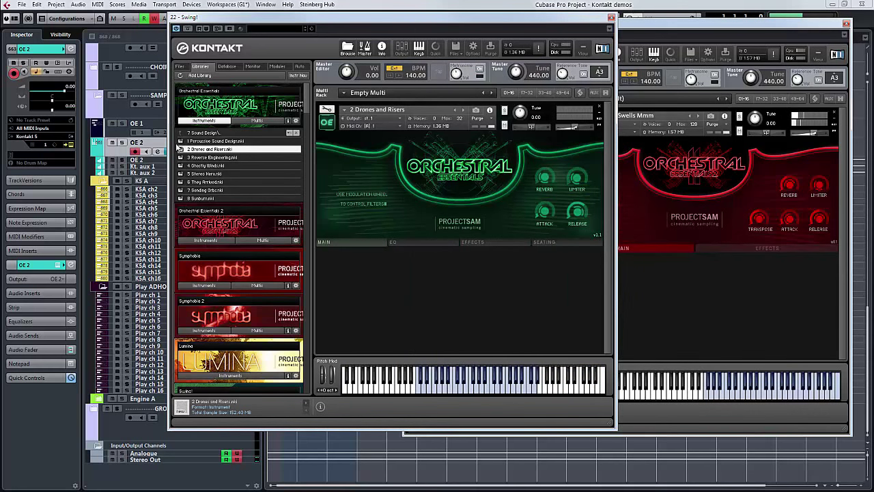
pyautogui.click(156, 129)
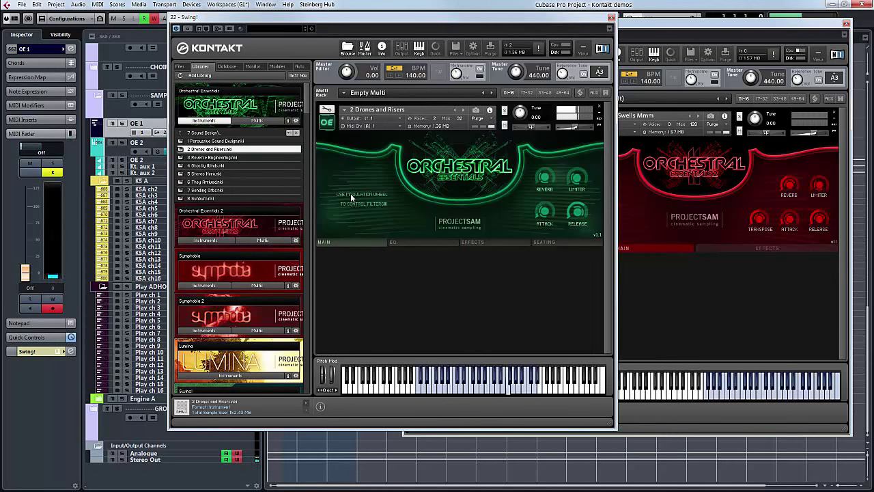
pyautogui.click(227, 141)
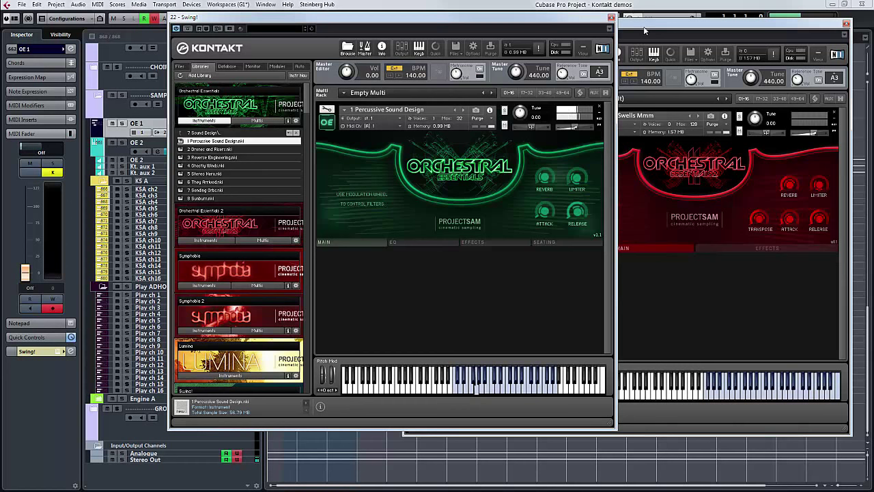
# Load 2 Glorious Carnage into OE 2 and play it from track OE 2.
pyautogui.click(636, 42)
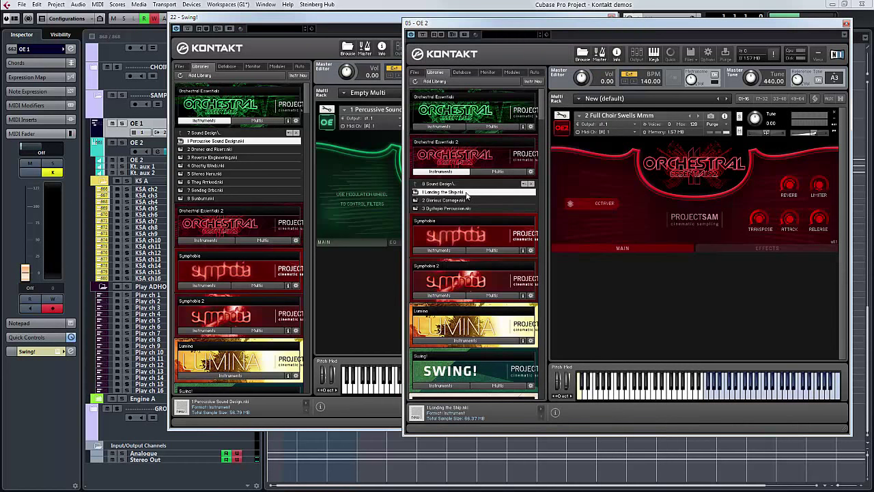
pyautogui.moveTo(465, 198); pyautogui.dragTo(644, 194)
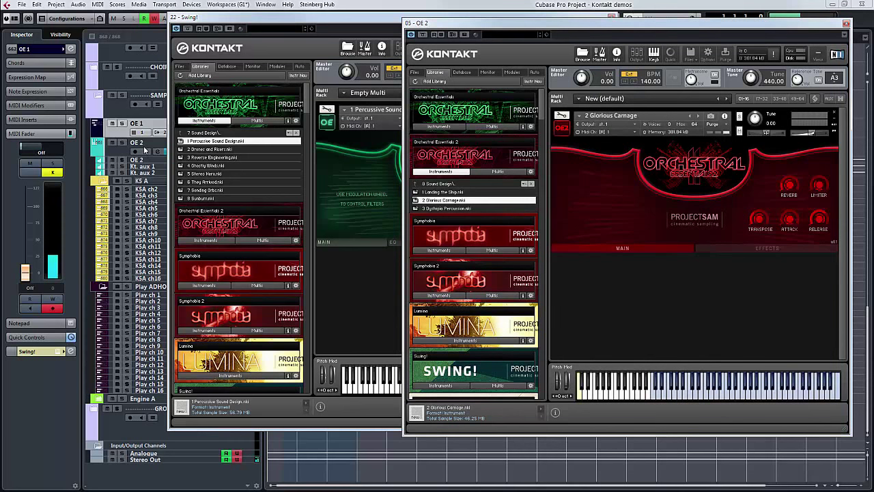
pyautogui.click(146, 149)
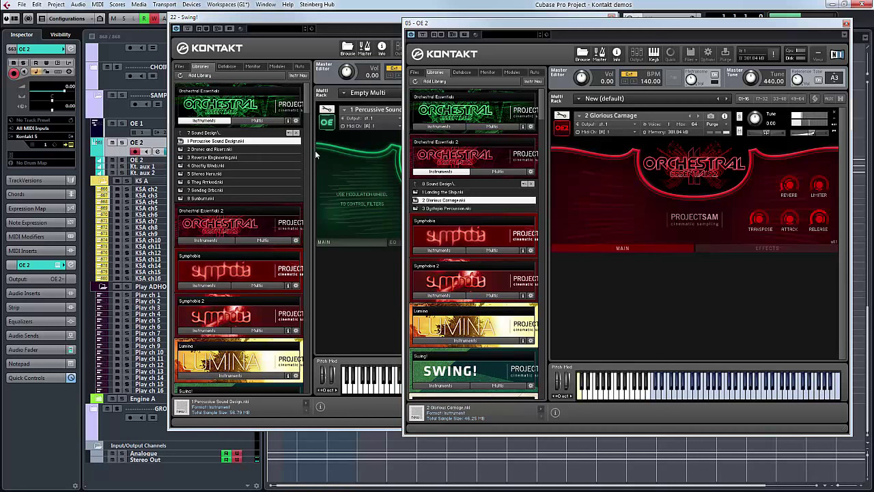
# Replace Glorious Carnage in OE 2 with 3 Dystopia Percussion, then return to the OE folder list.
pyautogui.doubleClick(450, 207)
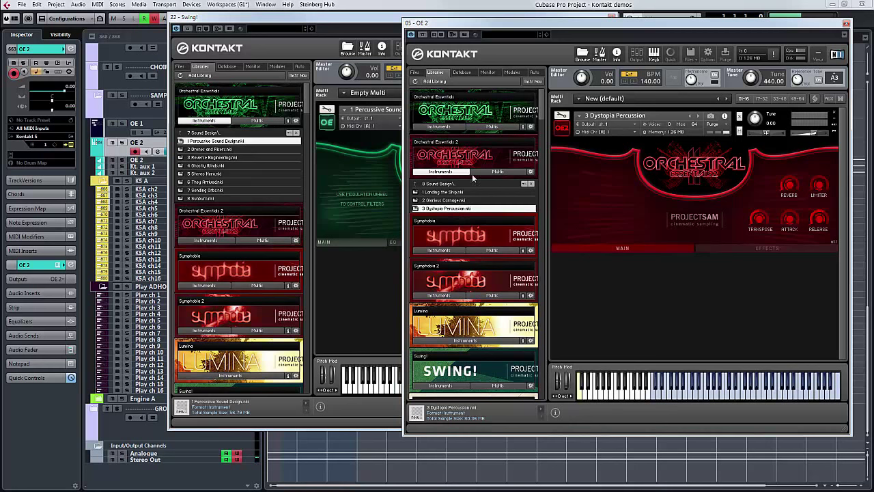
pyautogui.click(227, 135)
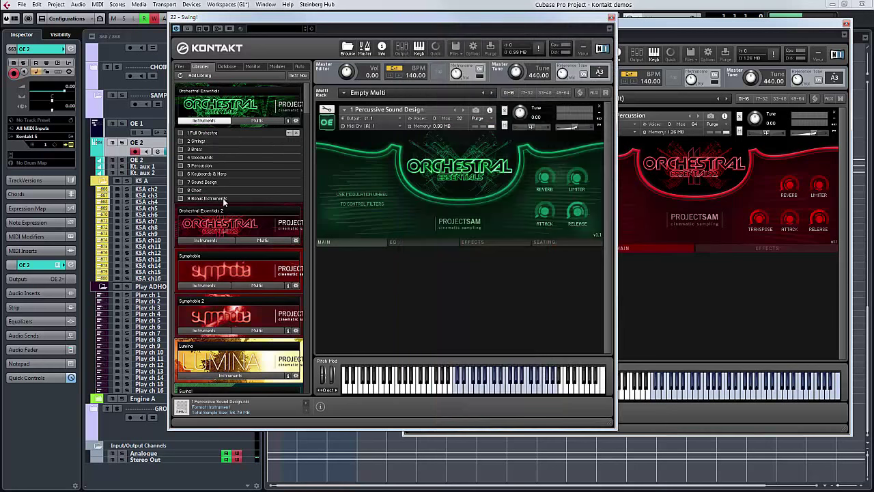
# Open the Bonus Instruments folders in both Orchestral Essentials instances.
pyautogui.click(223, 198)
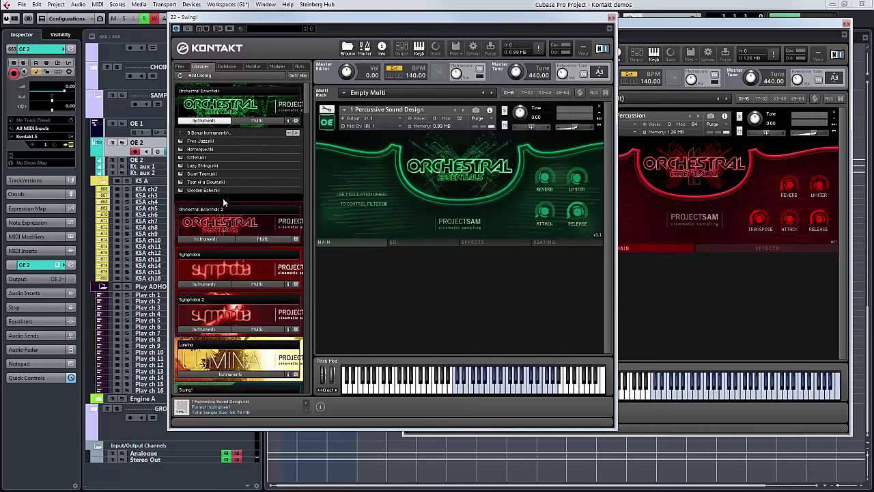
pyautogui.click(650, 29)
pyautogui.click(473, 185)
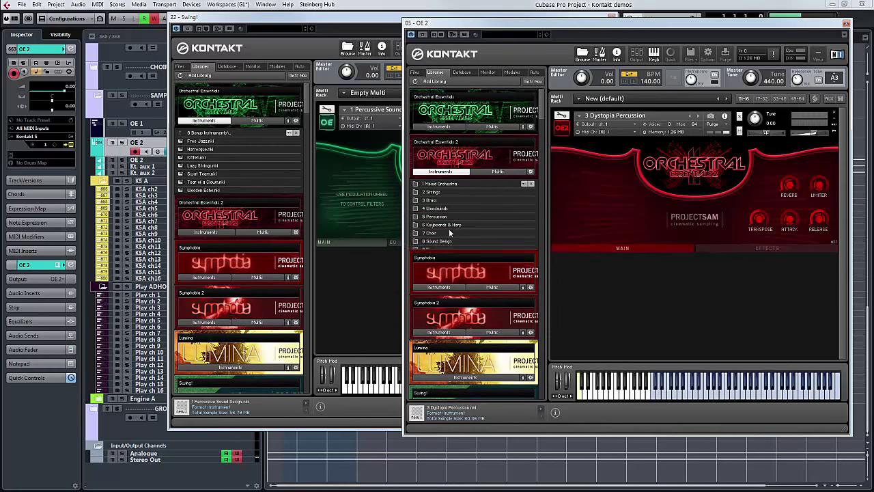
pyautogui.click(449, 250)
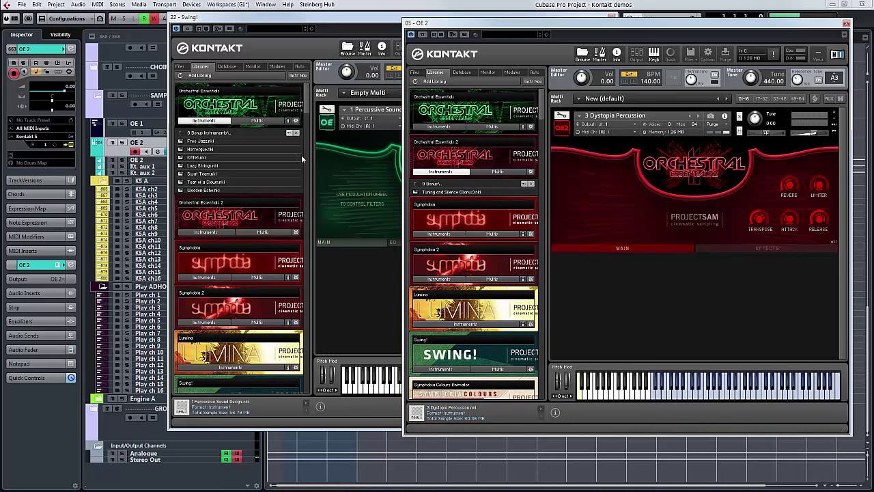
# In OE 1, try Free Jazz and Lazy Strings, then load Swat Team and list the multis.
pyautogui.click(249, 43)
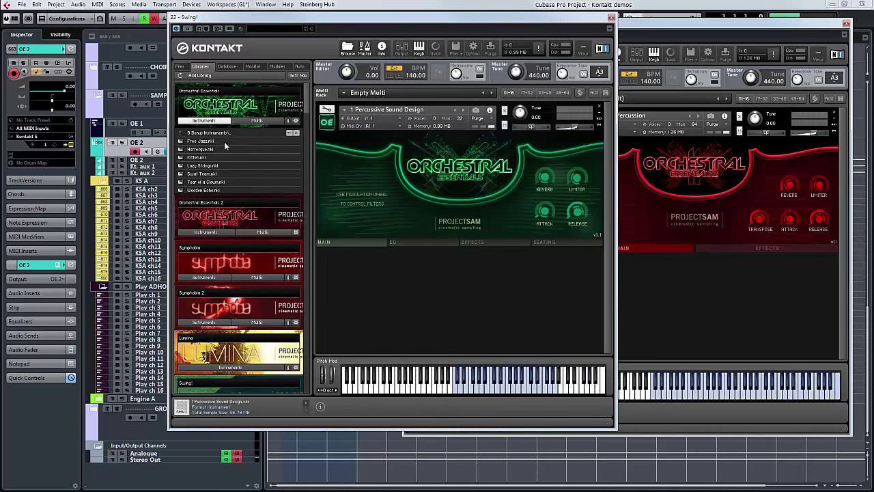
pyautogui.click(224, 141)
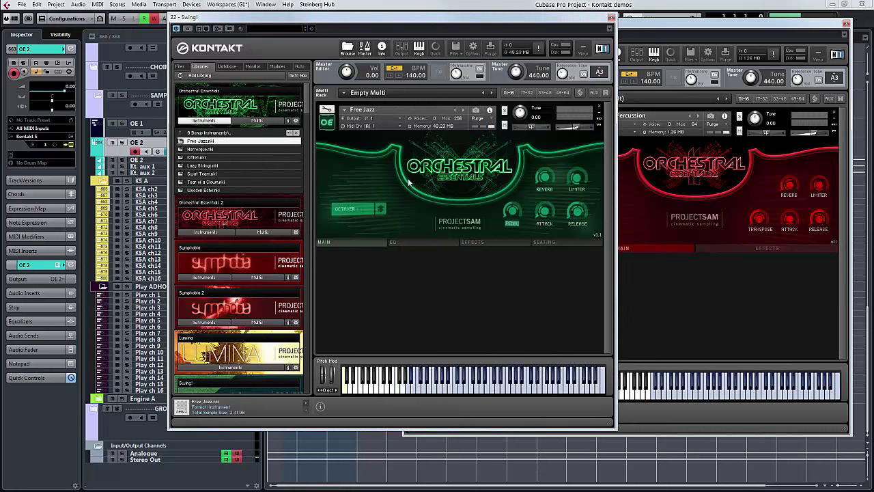
pyautogui.click(150, 130)
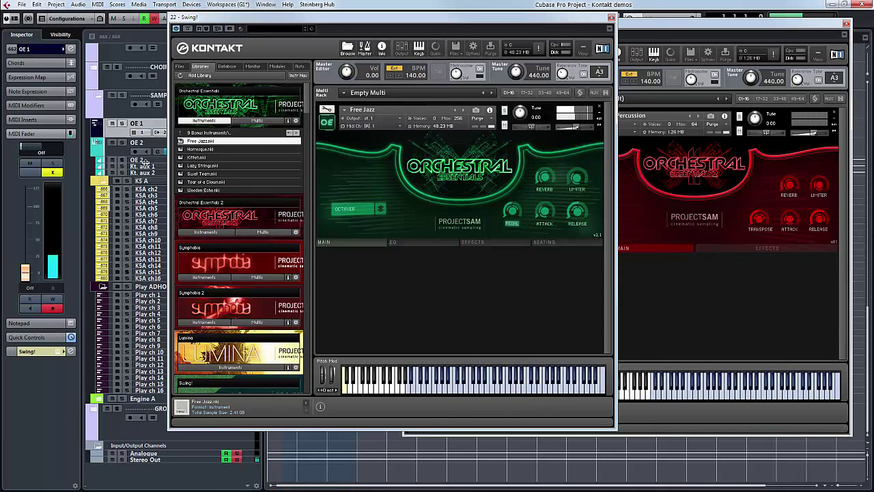
pyautogui.click(227, 165)
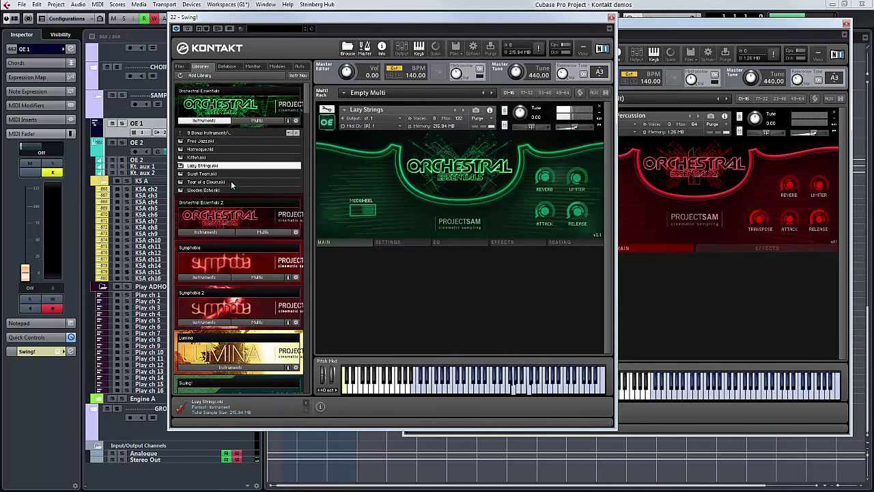
pyautogui.moveTo(222, 174); pyautogui.dragTo(524, 170)
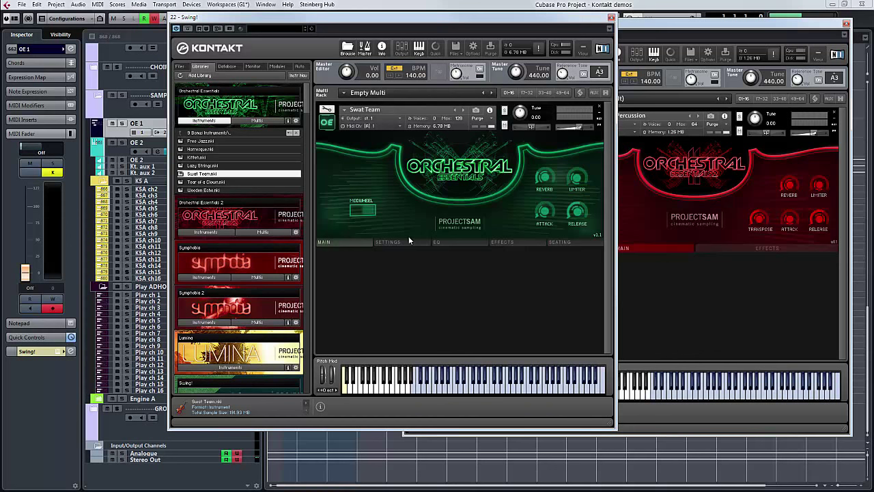
pyautogui.click(257, 120)
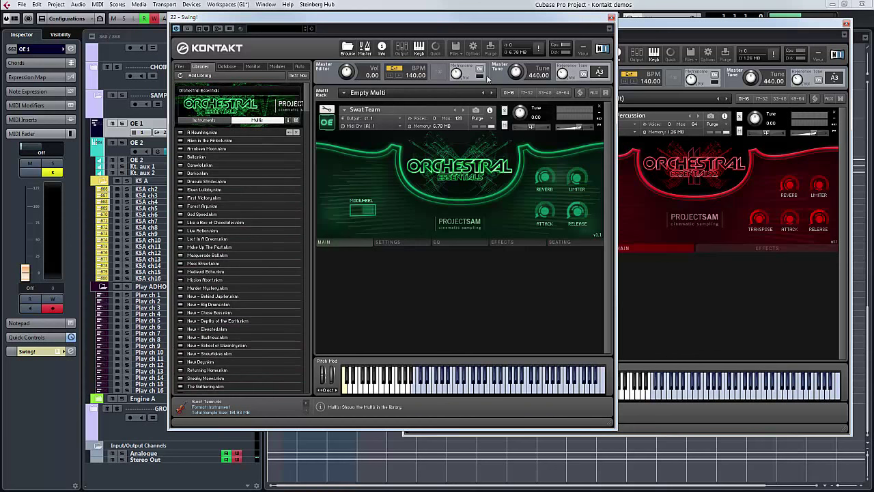
# List the Orchestral Essentials 2 multis, such as 2288 Baker Street, in the OE 2 instance.
pyautogui.click(490, 125)
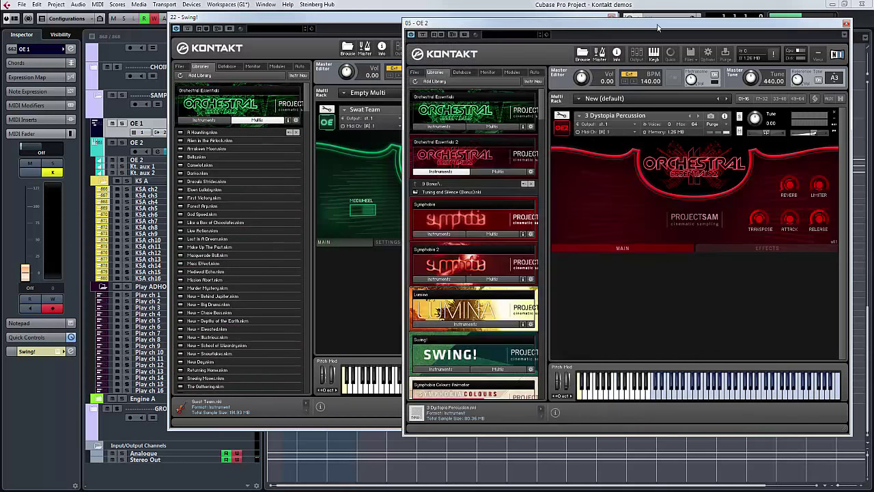
pyautogui.click(489, 126)
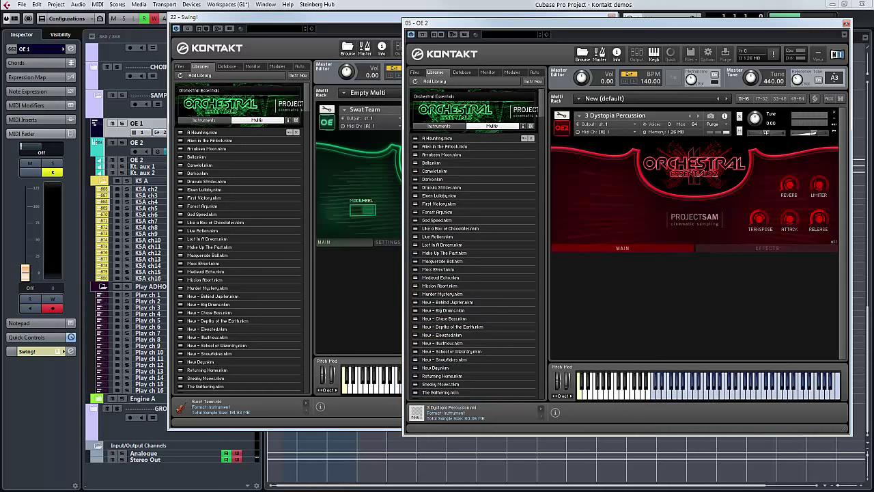
pyautogui.hotkey('ctrl', 'shift', 'w')
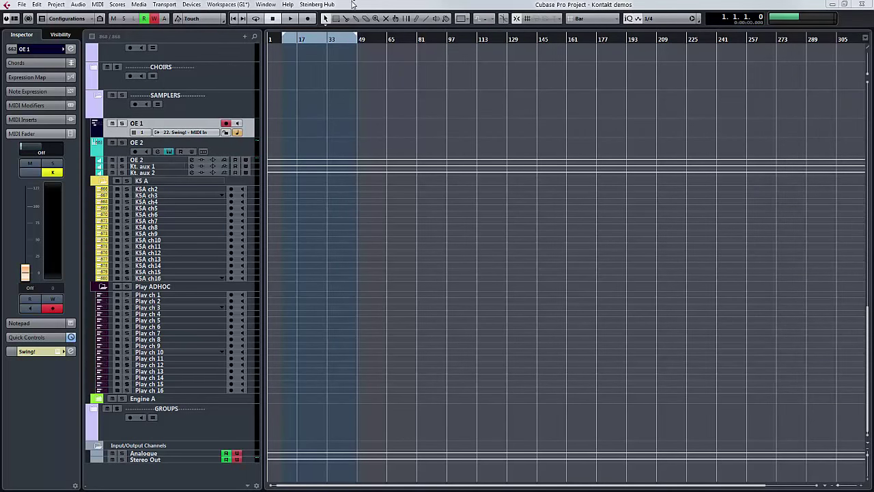
pyautogui.hotkey('ctrl', 'shift', 'w')
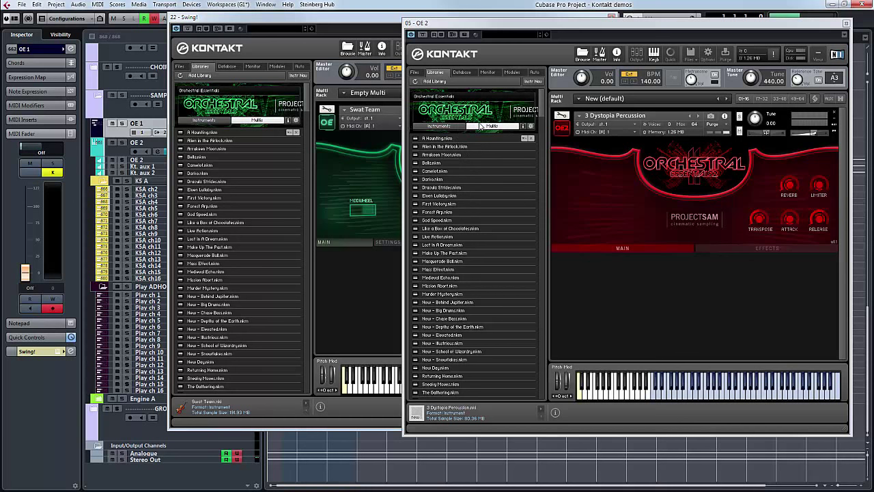
pyautogui.click(481, 127)
pyautogui.click(468, 171)
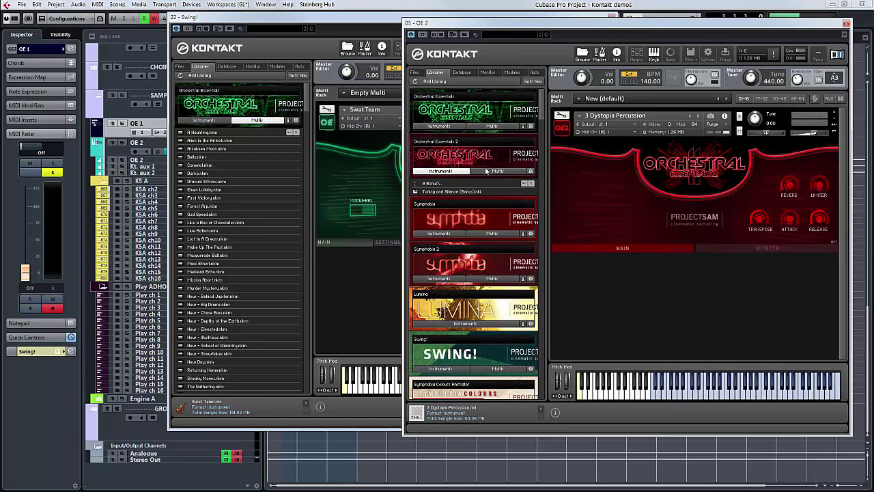
pyautogui.click(485, 170)
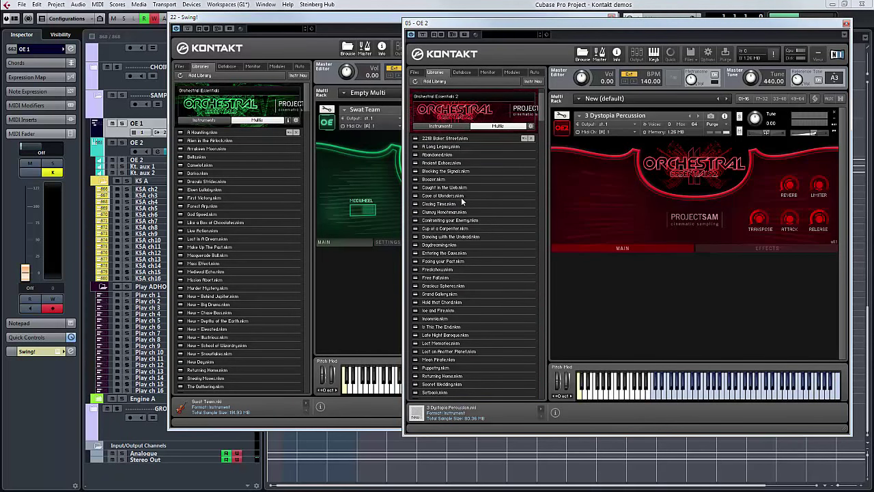
# Replace OE 2's multi with Dancing with the Undead and play it from track OE 2.
pyautogui.moveTo(442, 236); pyautogui.dragTo(456, 235)
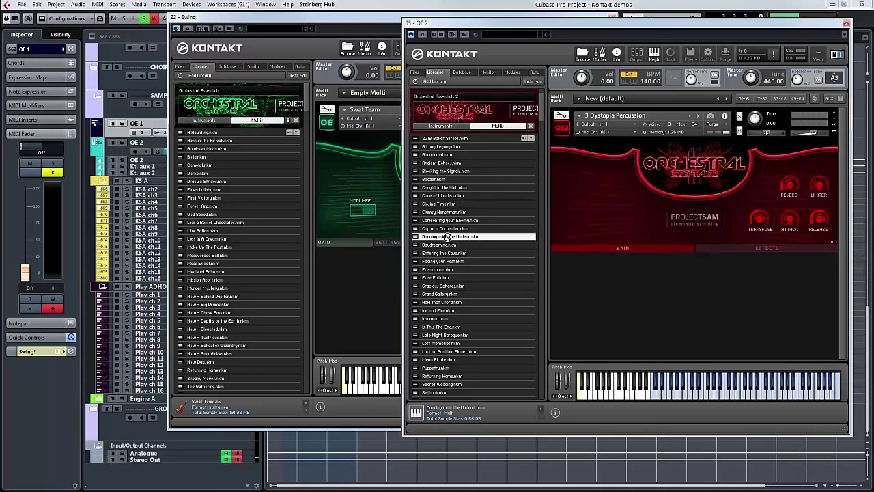
pyautogui.doubleClick(455, 236)
pyautogui.click(430, 282)
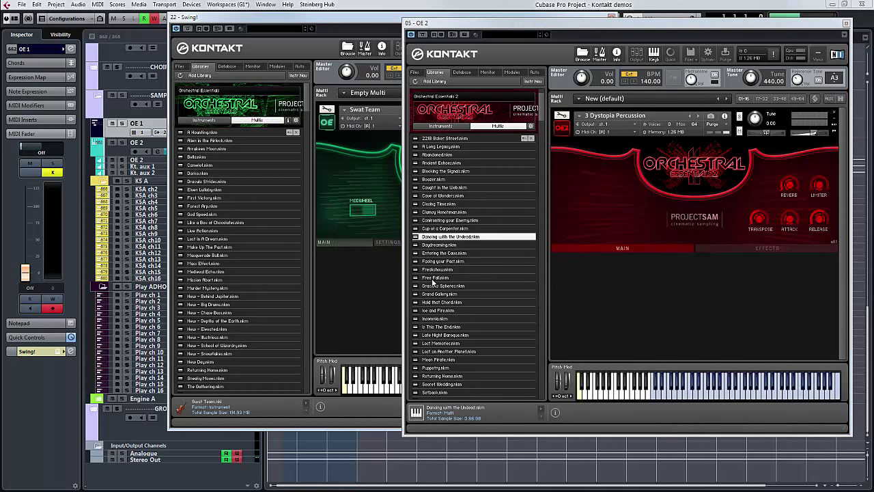
pyautogui.click(104, 152)
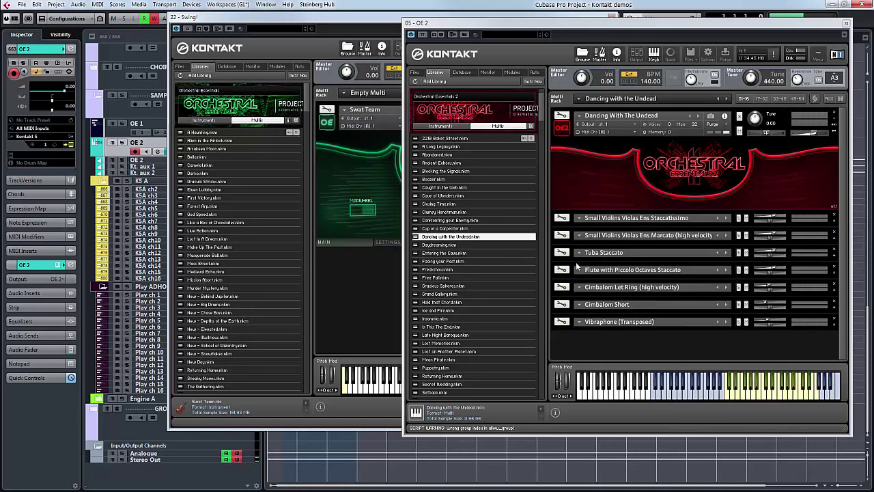
# Load the Ice and Fire multi, confirming the replacement of the current multi.
pyautogui.doubleClick(450, 309)
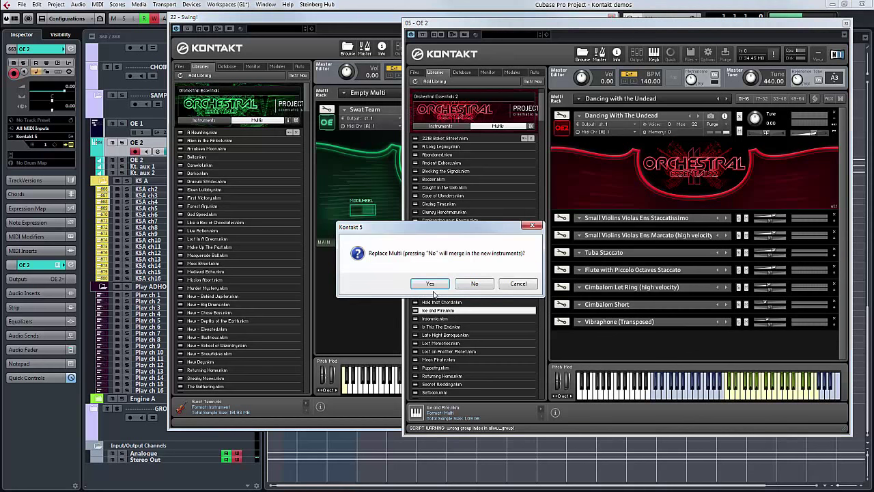
pyautogui.click(430, 284)
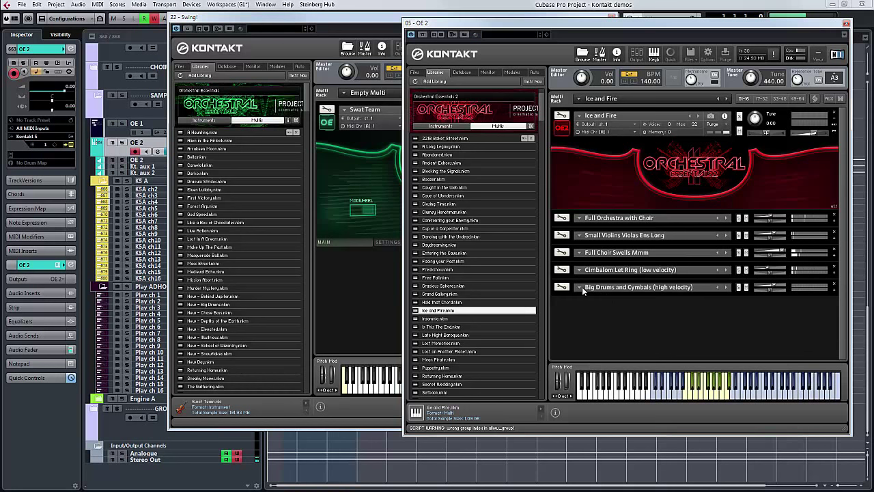
# Load Puppetry.nkm over the current multi: cartoon ensemble, short-articulation violins-violas and legato flute.
pyautogui.doubleClick(444, 369)
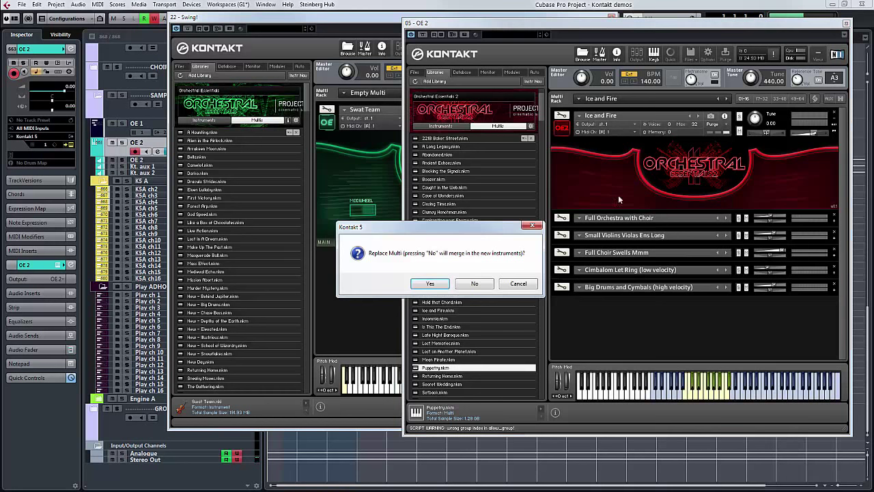
pyautogui.click(432, 284)
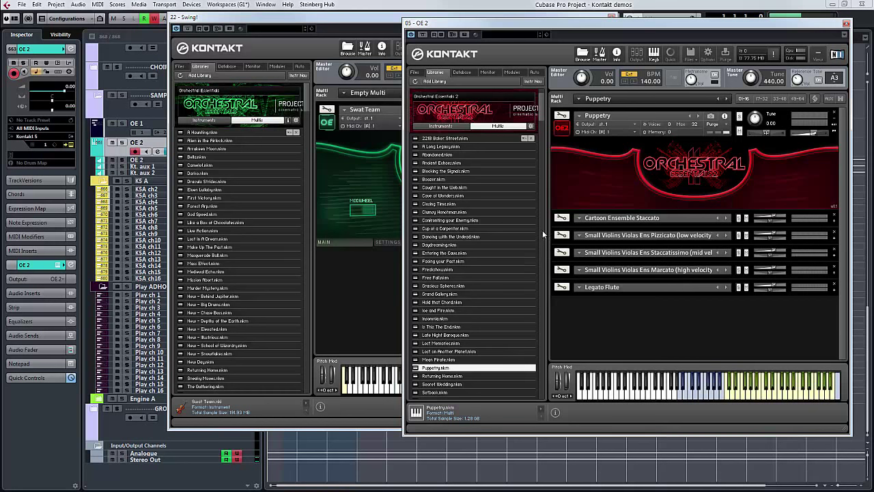
pyautogui.scroll(-5, 540, 117)
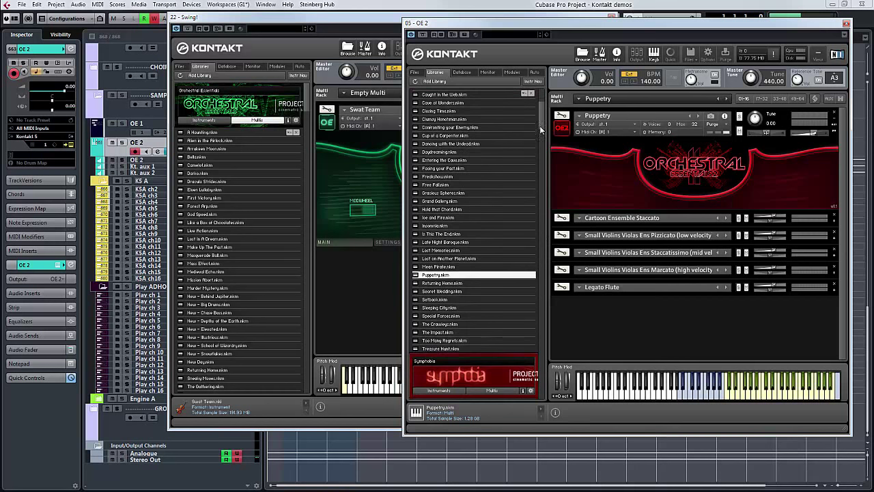
# Replace Puppetry with The Crawleys.nkm: intimate piano, sordino strings, legato cellos with bassoon.
pyautogui.moveTo(456, 326); pyautogui.dragTo(625, 197)
pyautogui.click(430, 283)
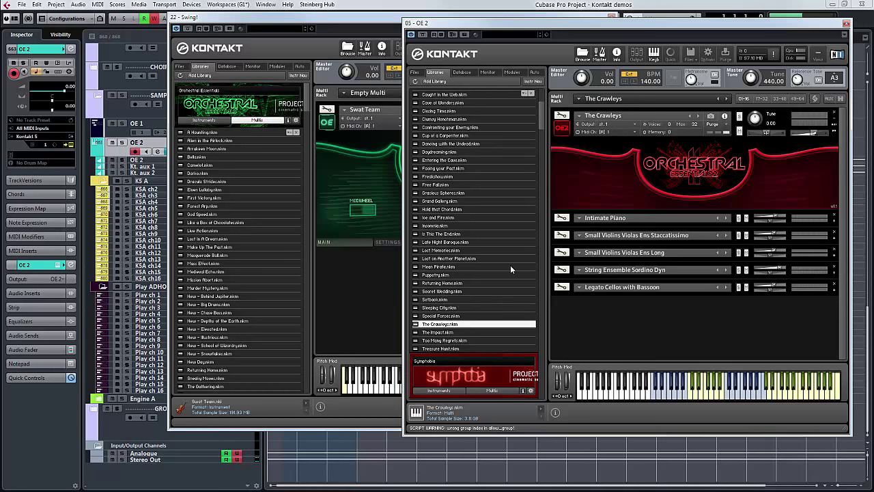
# Swap in Too Many Regrets.nkm: extra-dreamy piano, harp flageolet, choir swells, long violins-violas.
pyautogui.click(449, 342)
pyautogui.doubleClick(449, 341)
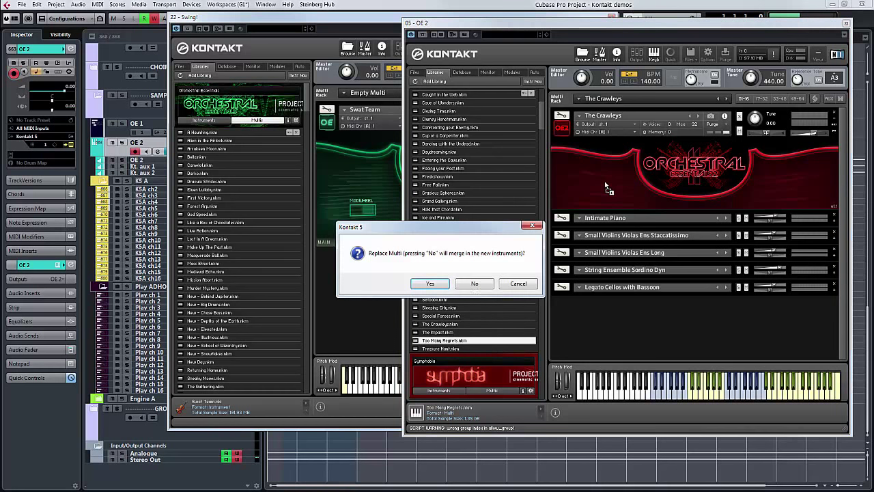
pyautogui.click(442, 285)
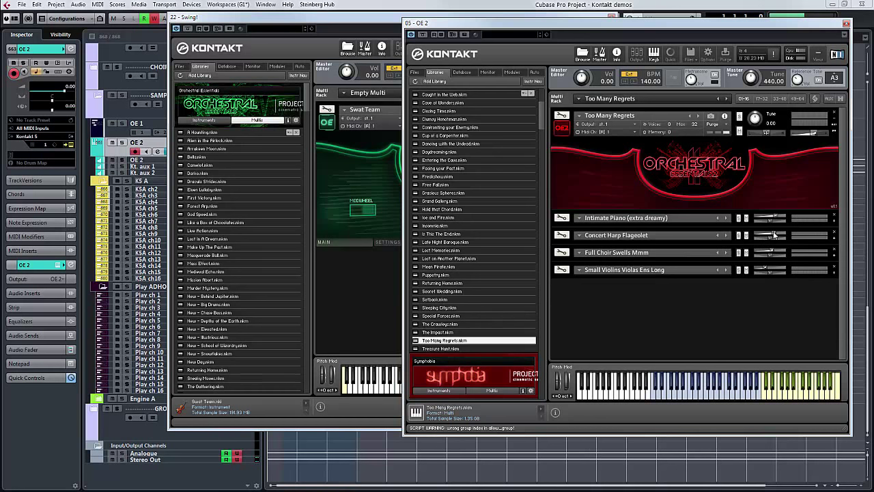
pyautogui.moveTo(774, 236)
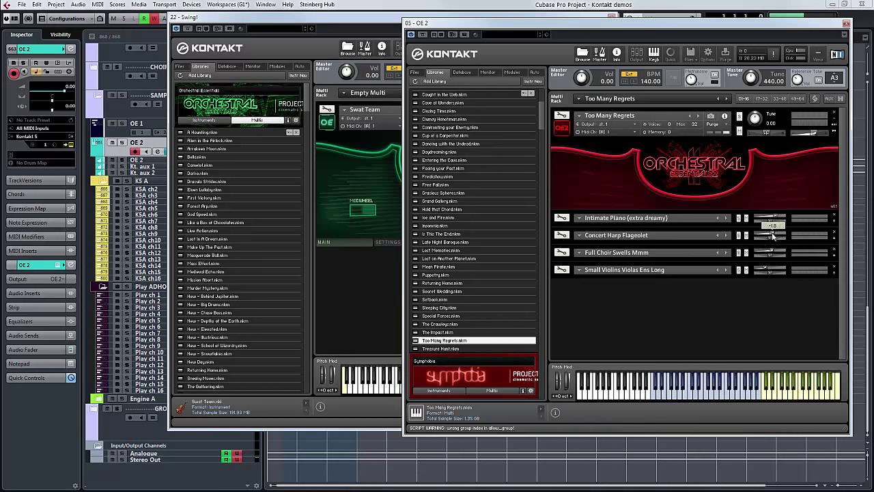